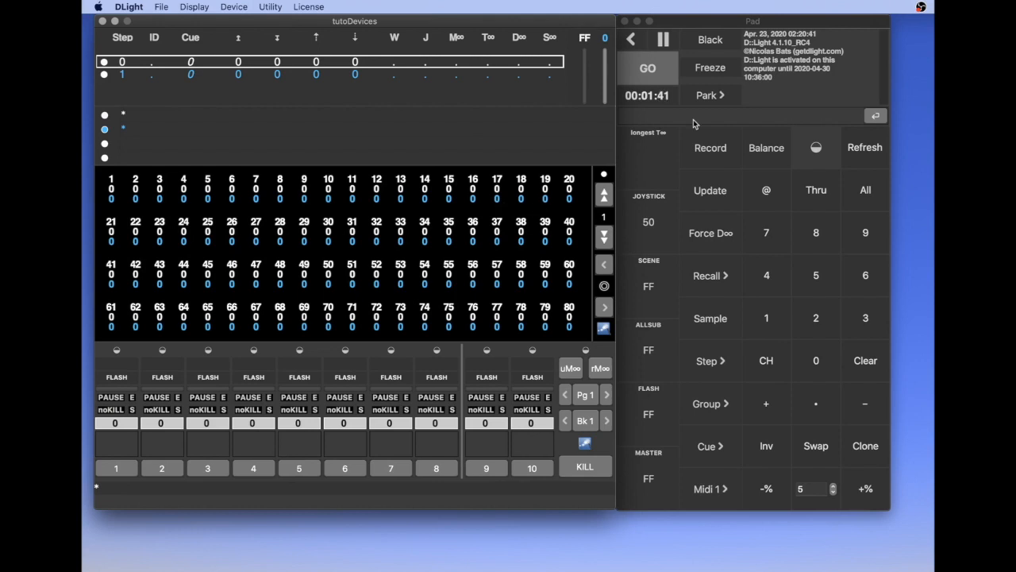
- Switch to the Brave browser and open the Devices Personality section of the D::Light site's download page
key(super+Tab)
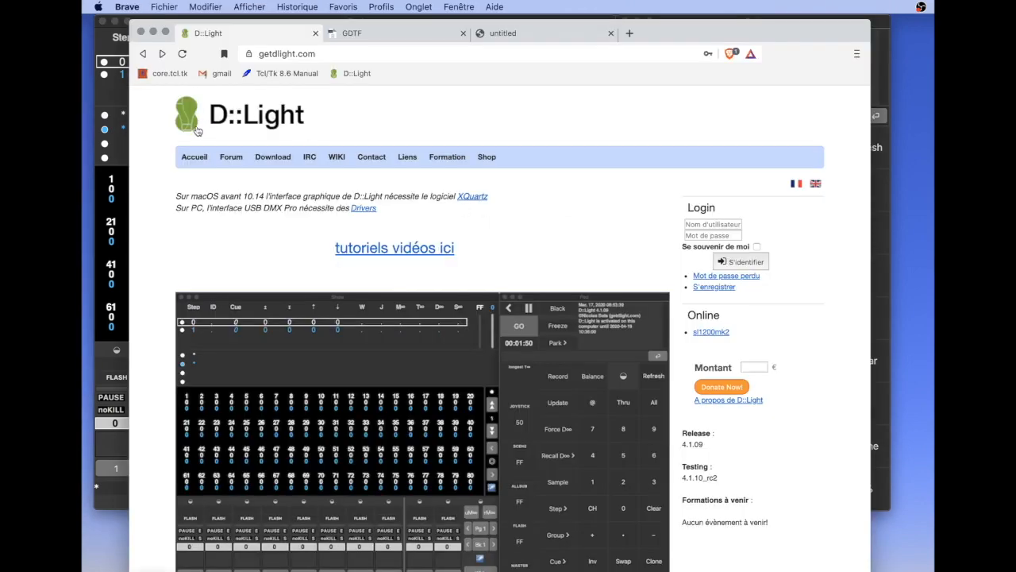
click(274, 158)
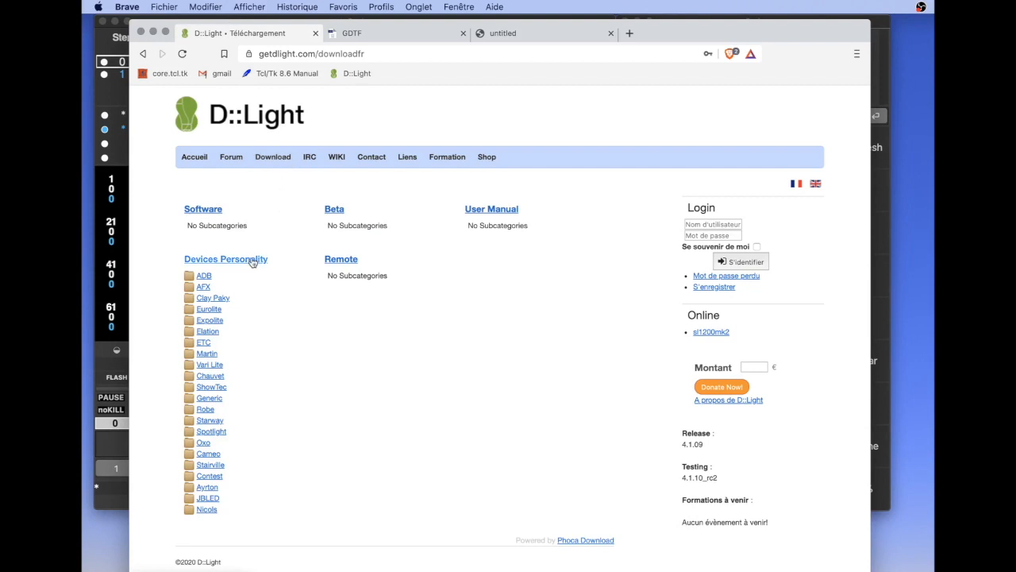
click(253, 262)
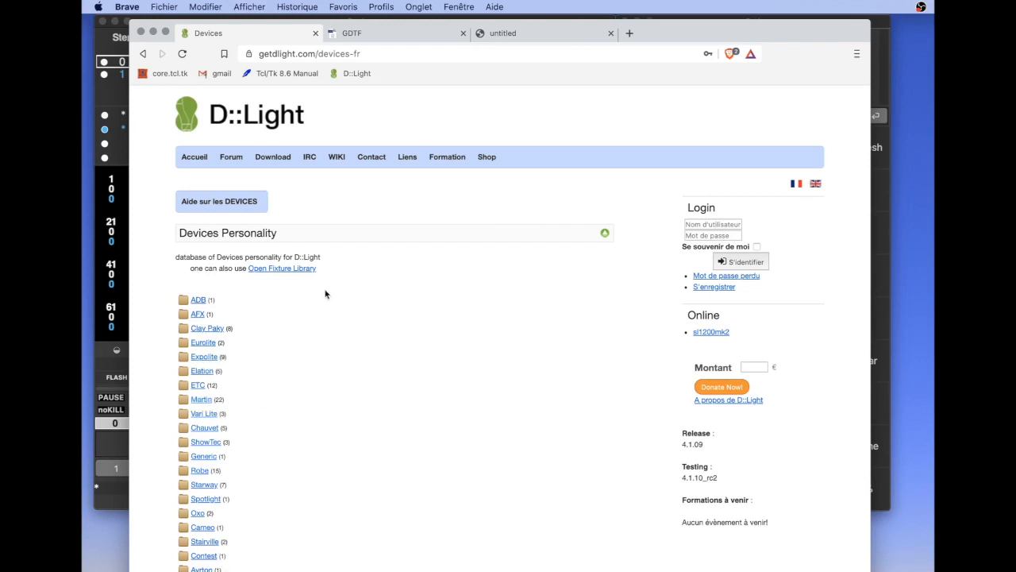
- Follow the link to the Open Fixture Library site, and view the already opened GDTF Share site
click(273, 270)
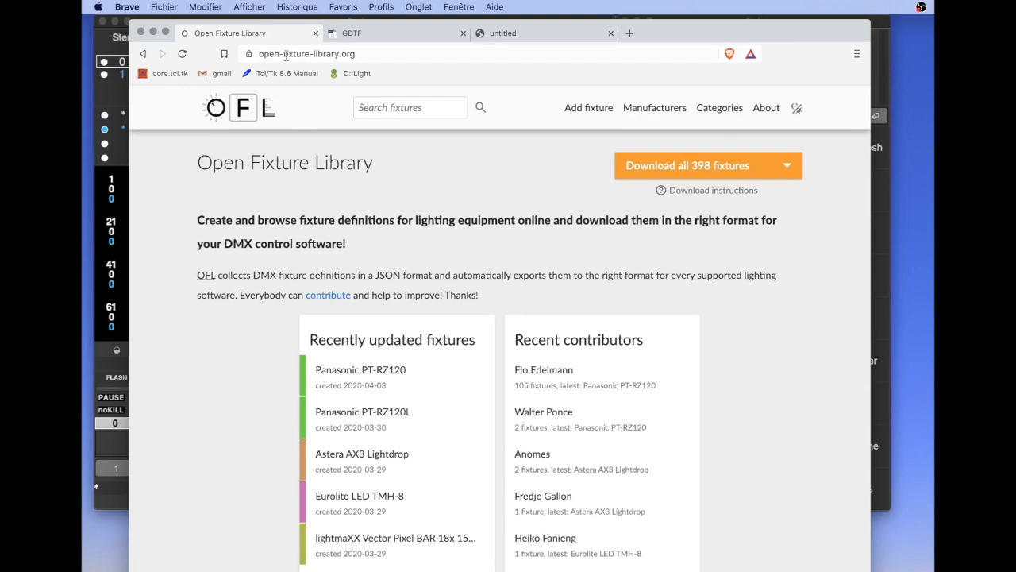
click(306, 54)
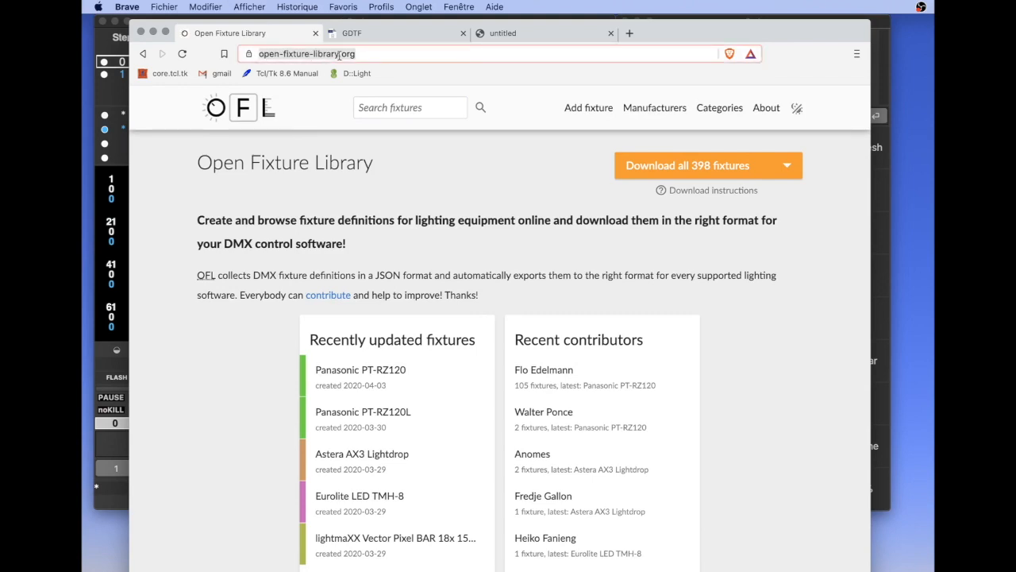
click(418, 147)
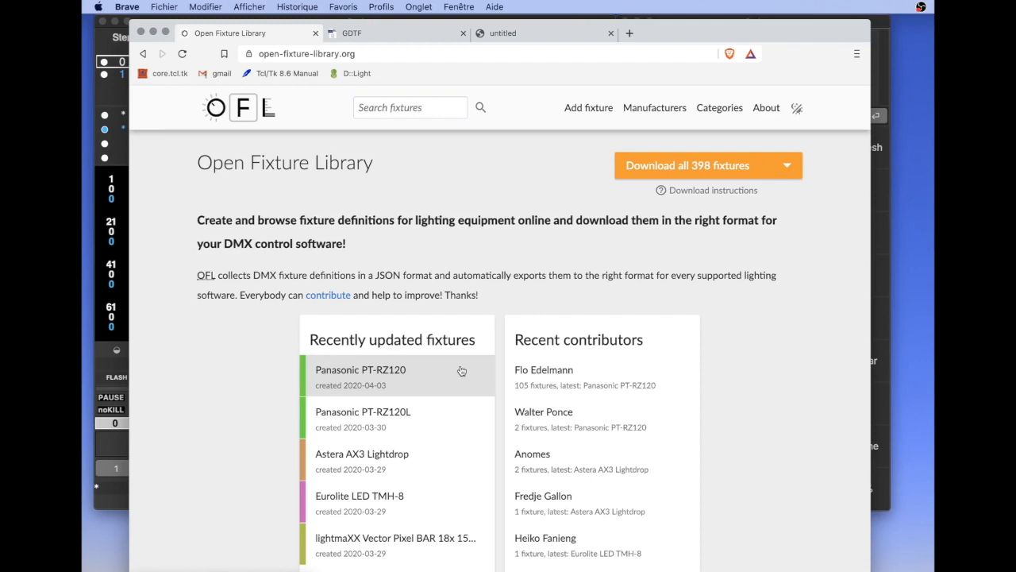
mouse_move(706, 171)
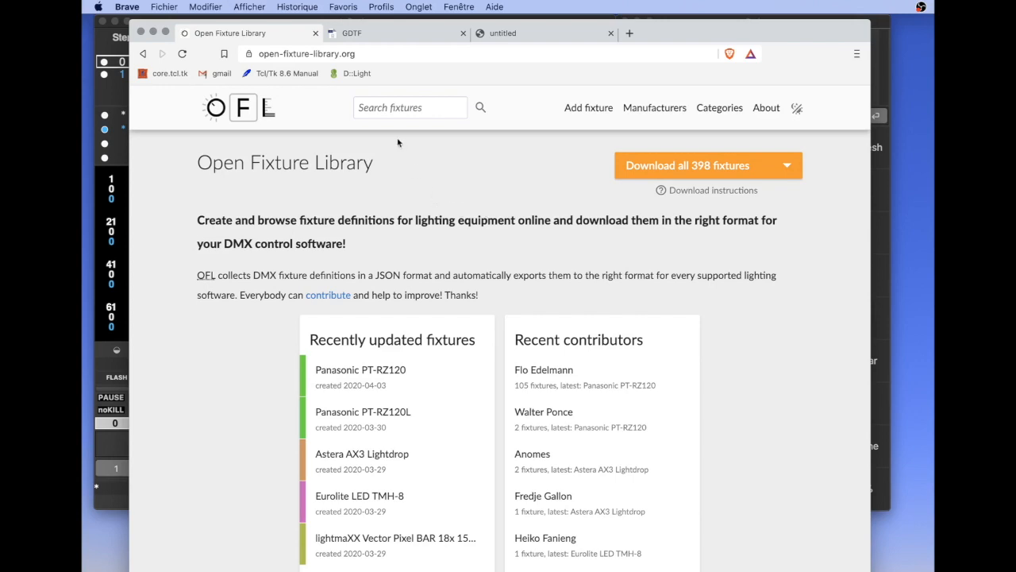
click(374, 34)
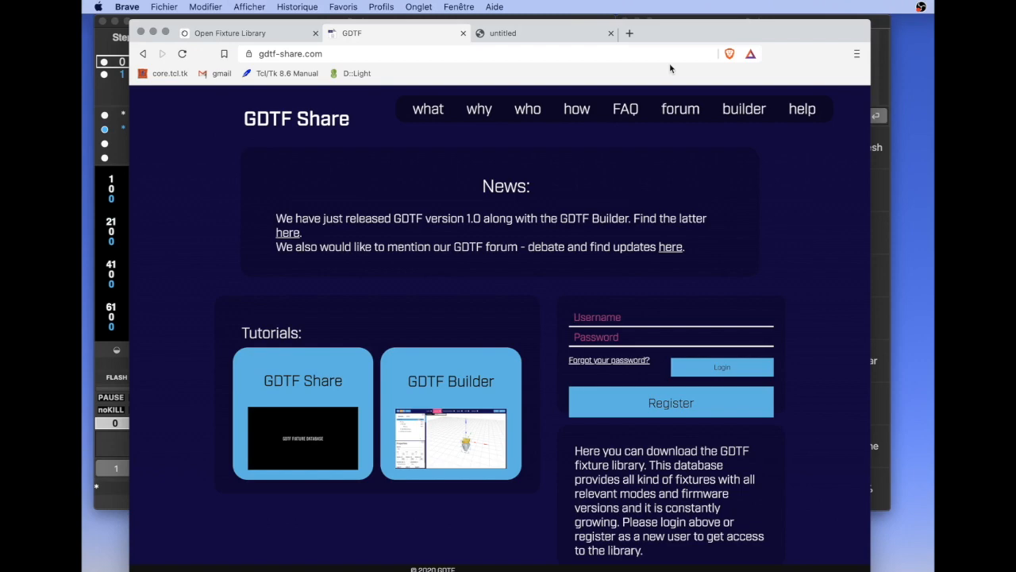
- Switch back to D::Light, open the Device Personality Editor and move its window to the middle of the screen
key(super+h)
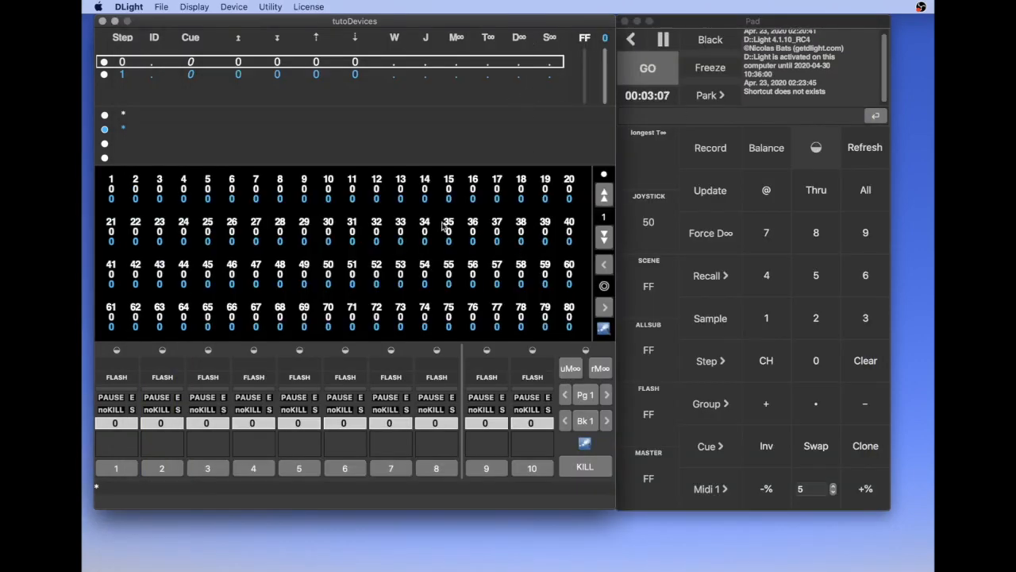
click(235, 7)
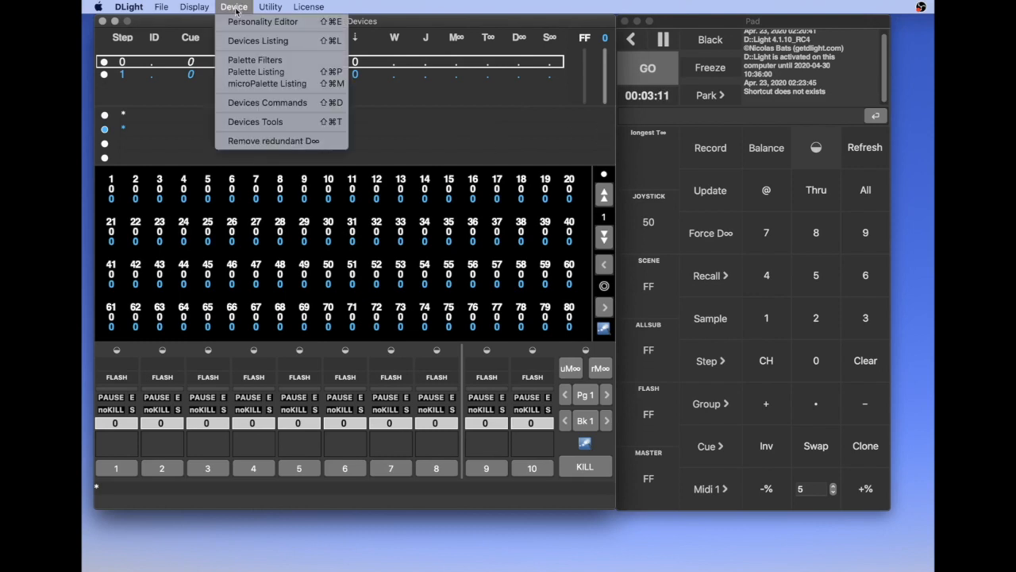
click(245, 23)
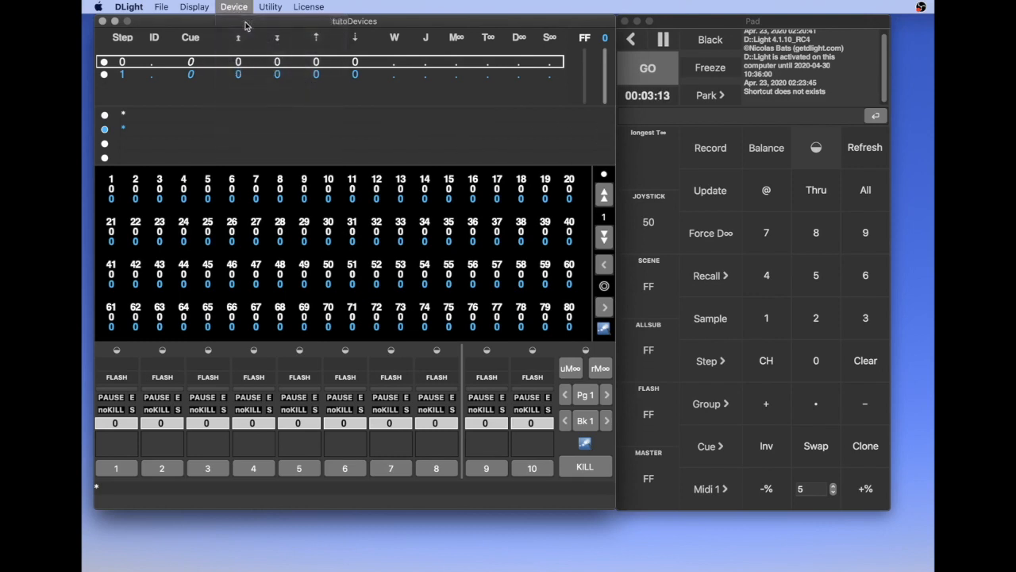
drag(258, 96, 390, 40)
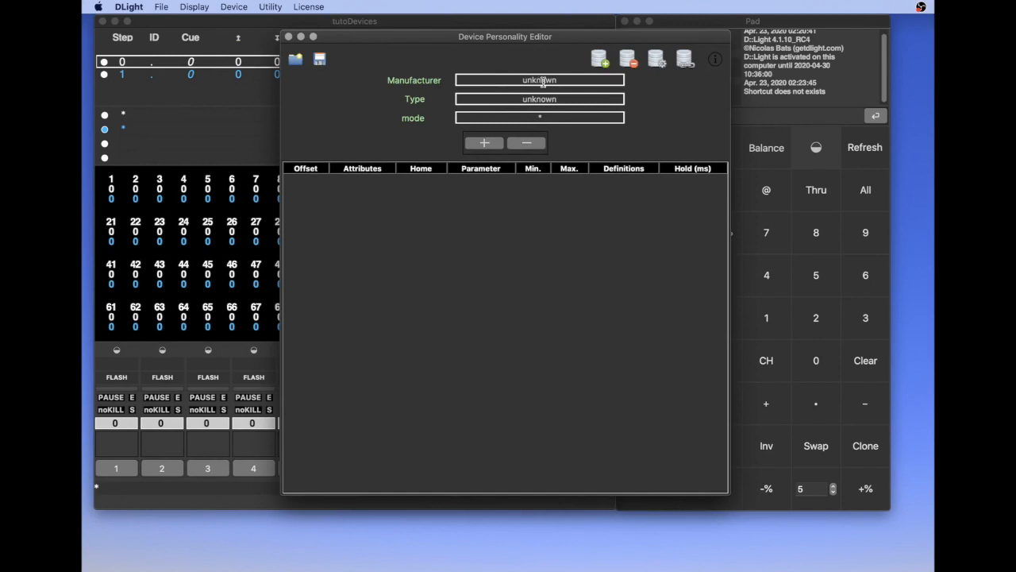
- Set the device personality's manufacturer to Martin, its type to Mac101 and its mode to Raw
double_click(554, 81)
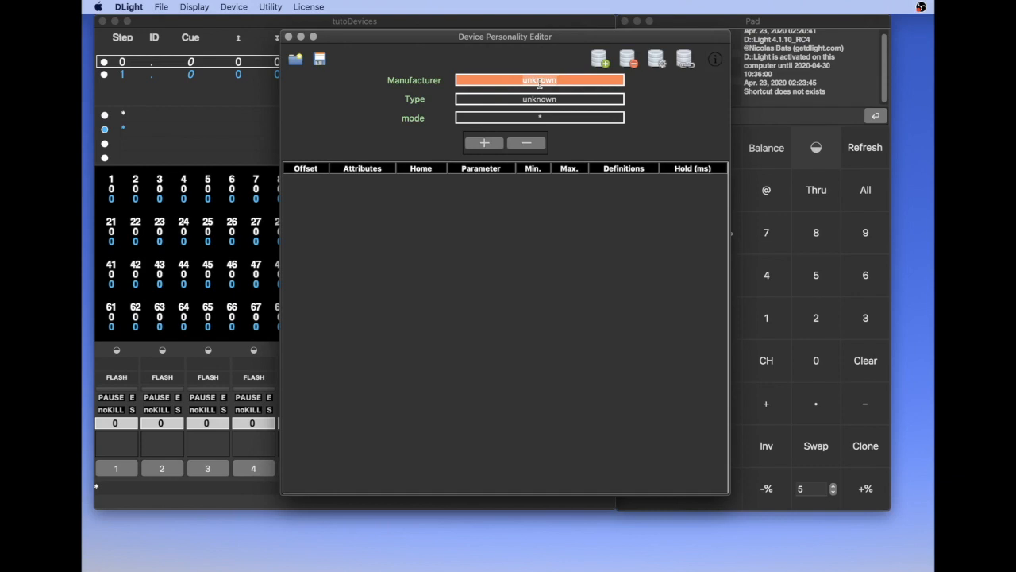
key(BackSpace)
key(Return)
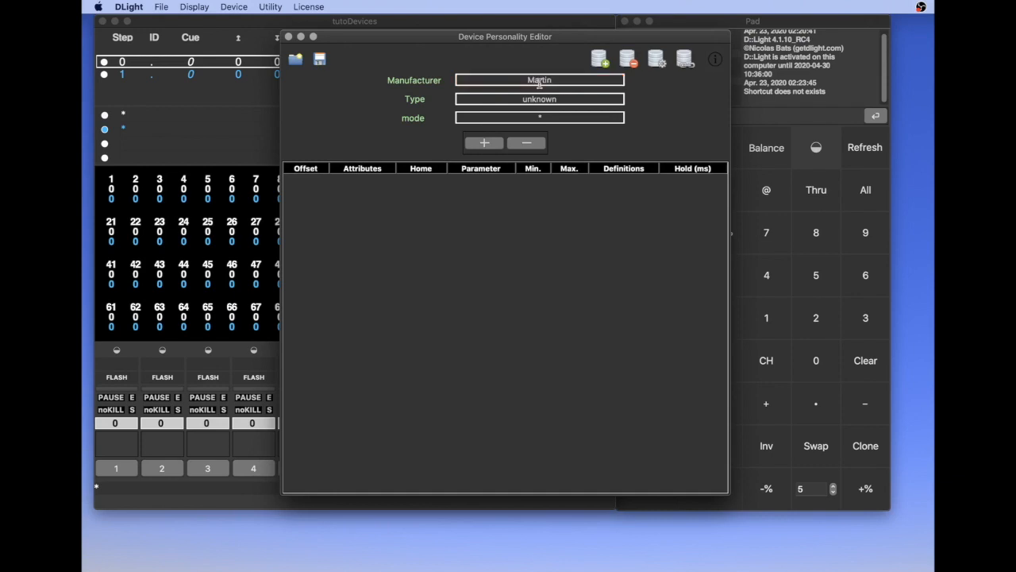
click(535, 99)
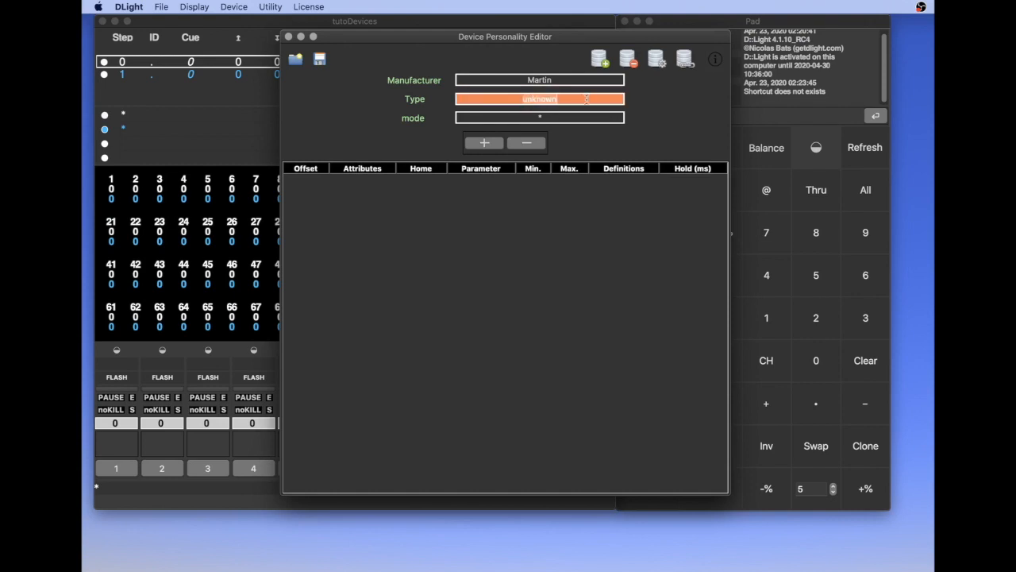
text(Mac101)
key(Return)
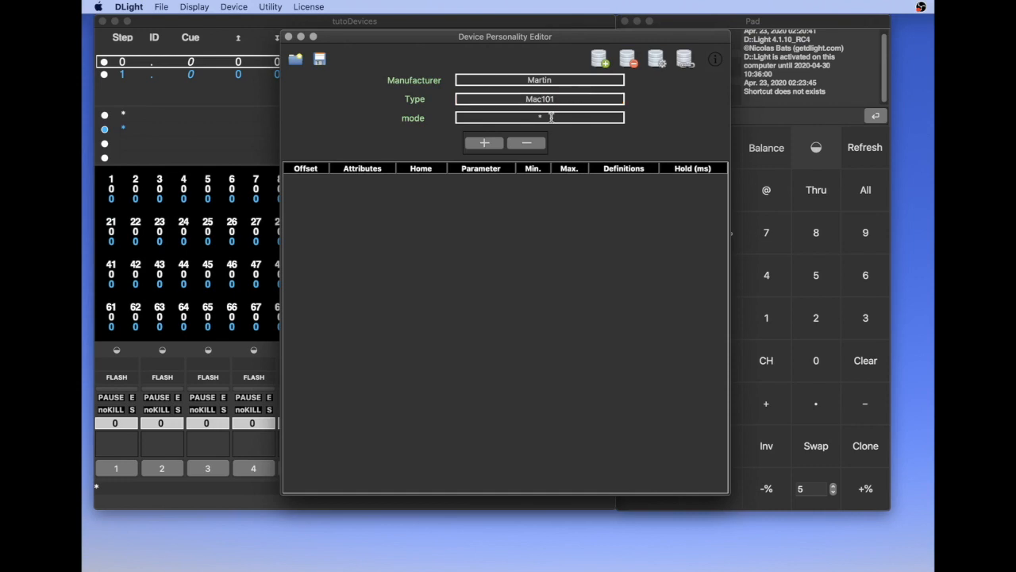
click(552, 117)
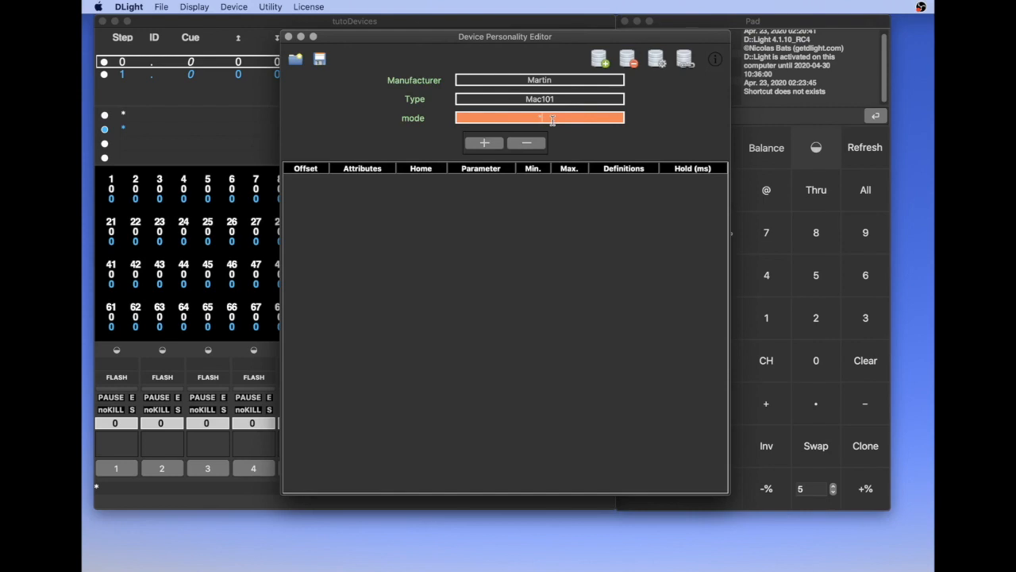
text(Raw)
key(Return)
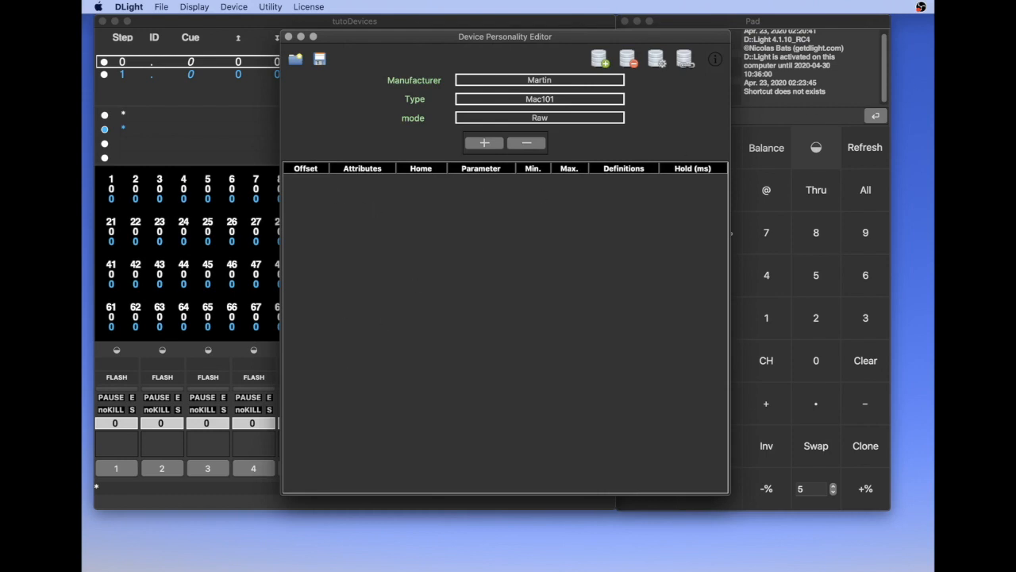
- Switch to Brave, show the UM_MAC101_EN_G.pdf manual and arrange its window beside the Device Personality Editor
key(super+Tab)
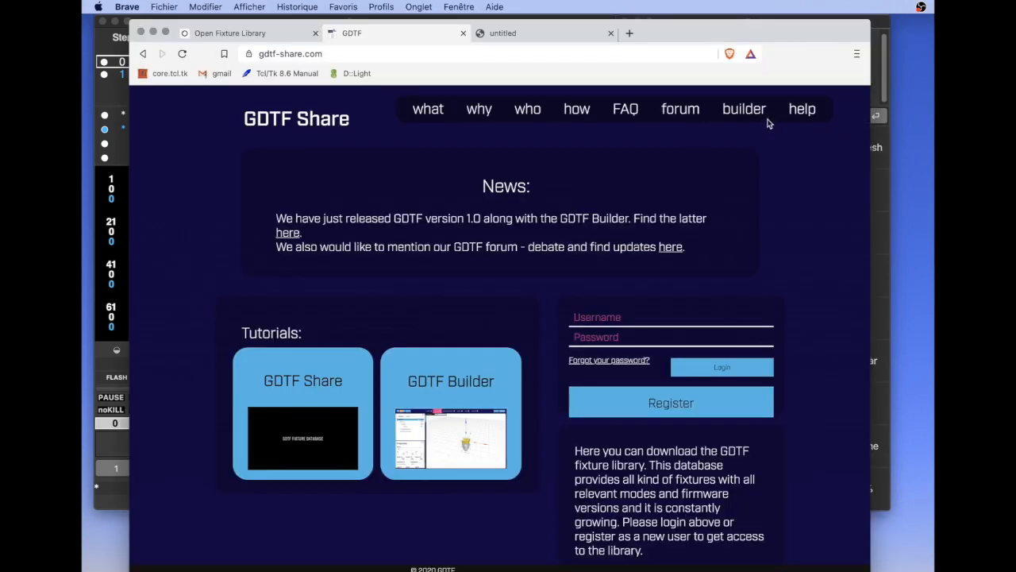
click(543, 35)
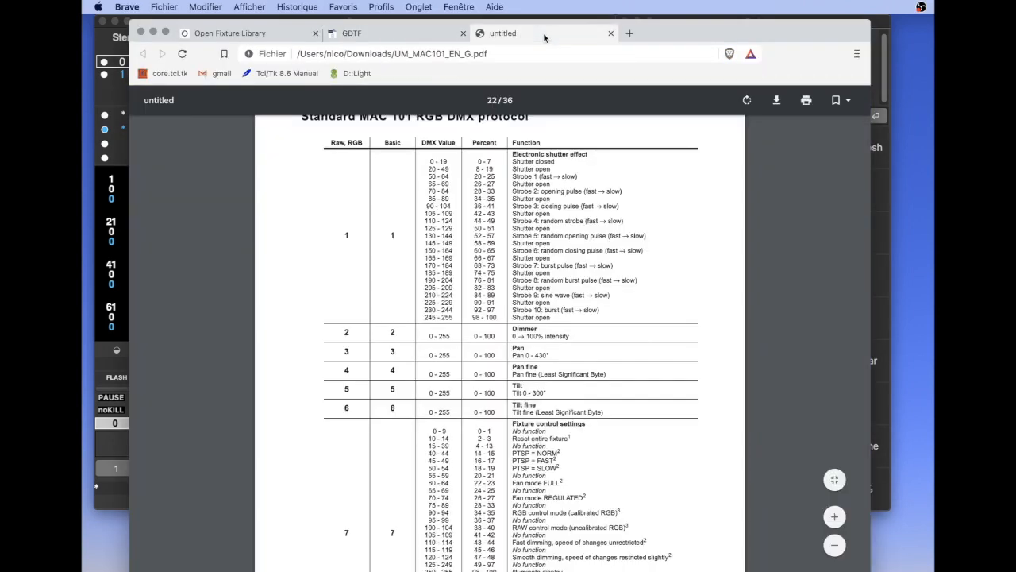
drag(671, 31, 650, 78)
drag(601, 38, 774, 31)
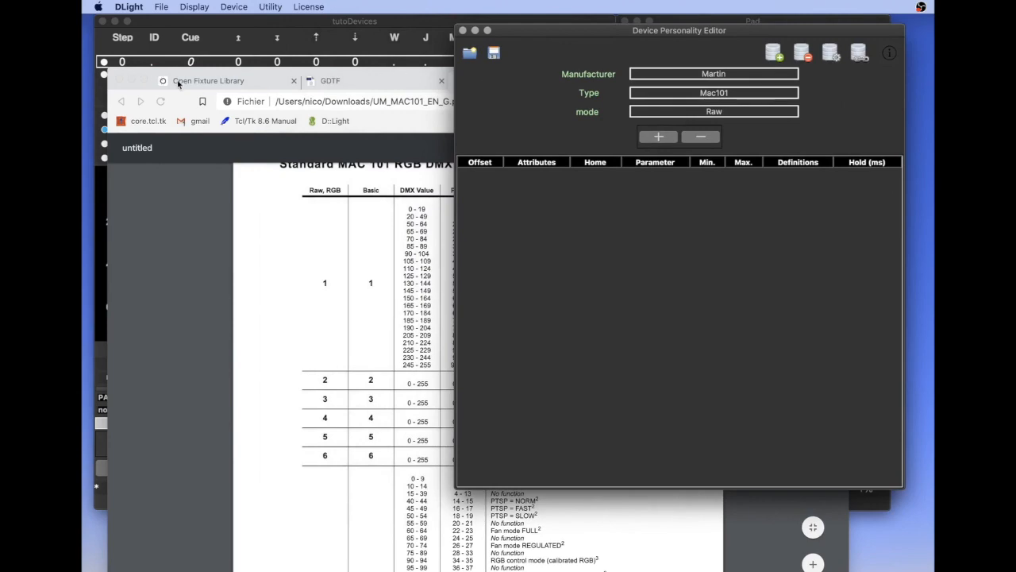
drag(157, 74, 86, 81)
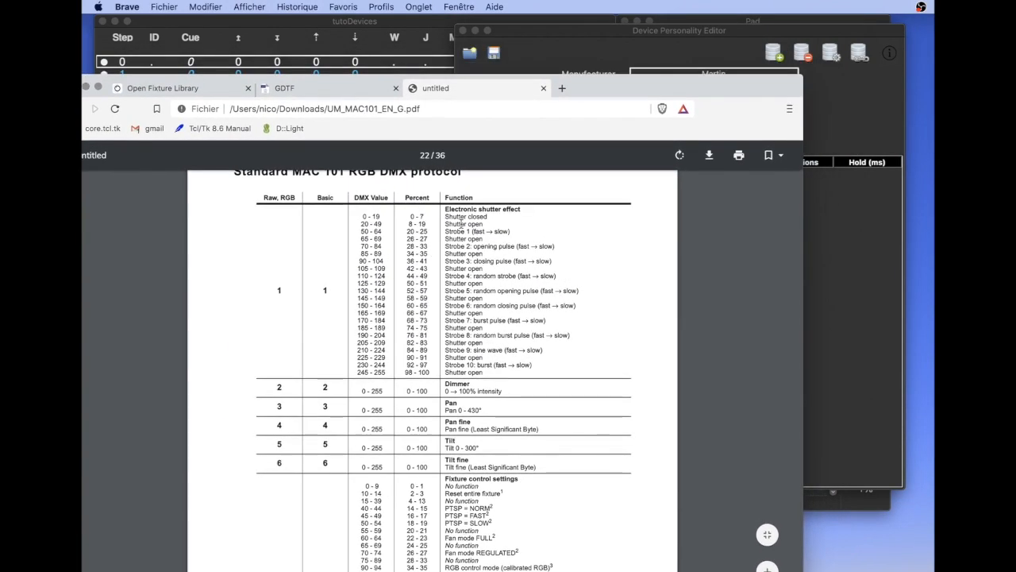
- Examine the MAC 101 DMX protocol tables in the manual, comparing the channels of the Raw/RGB and Basic modes
scroll(407, 260, up, 3)
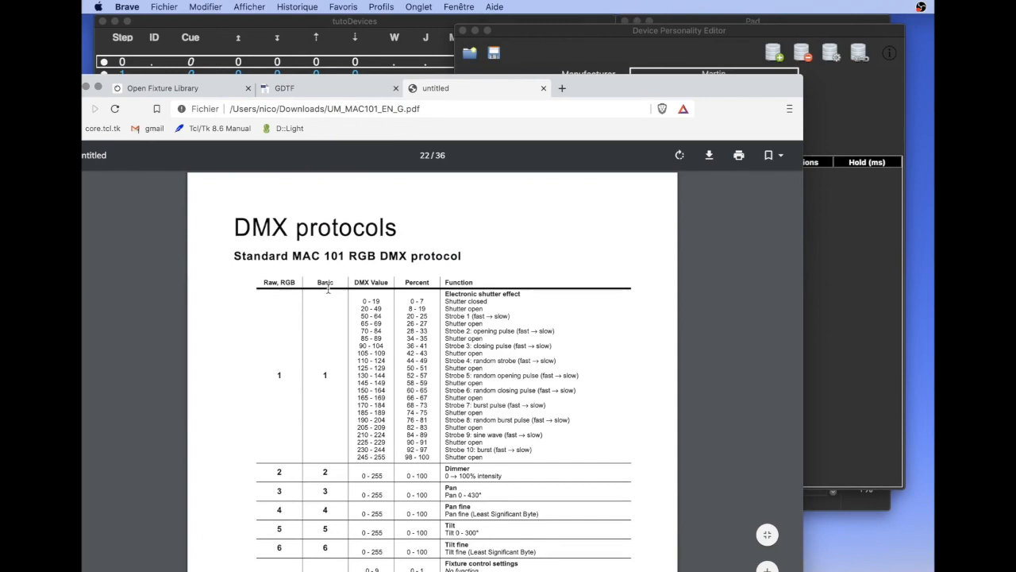
scroll(327, 288, down, 15)
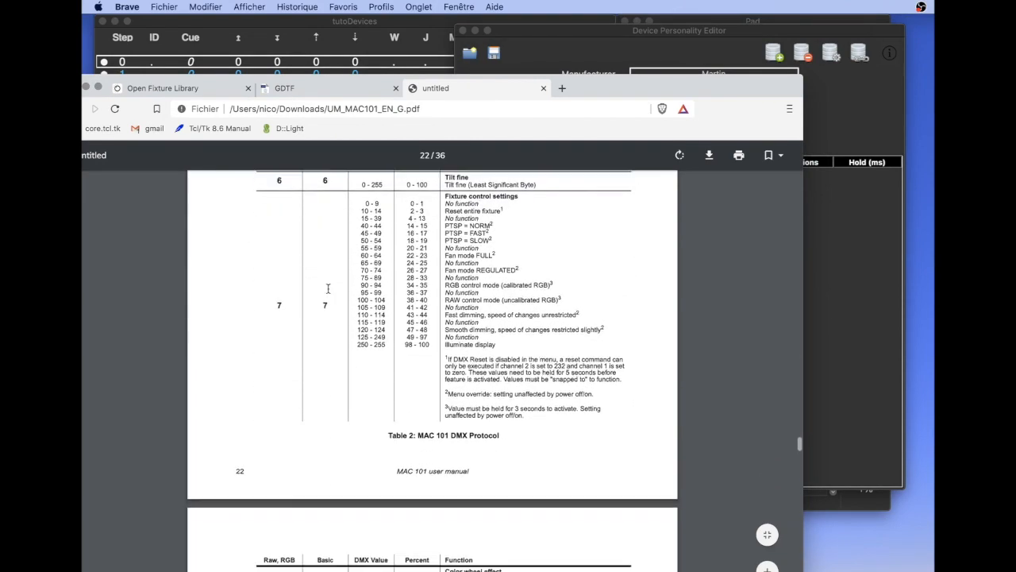
scroll(328, 288, down, 12)
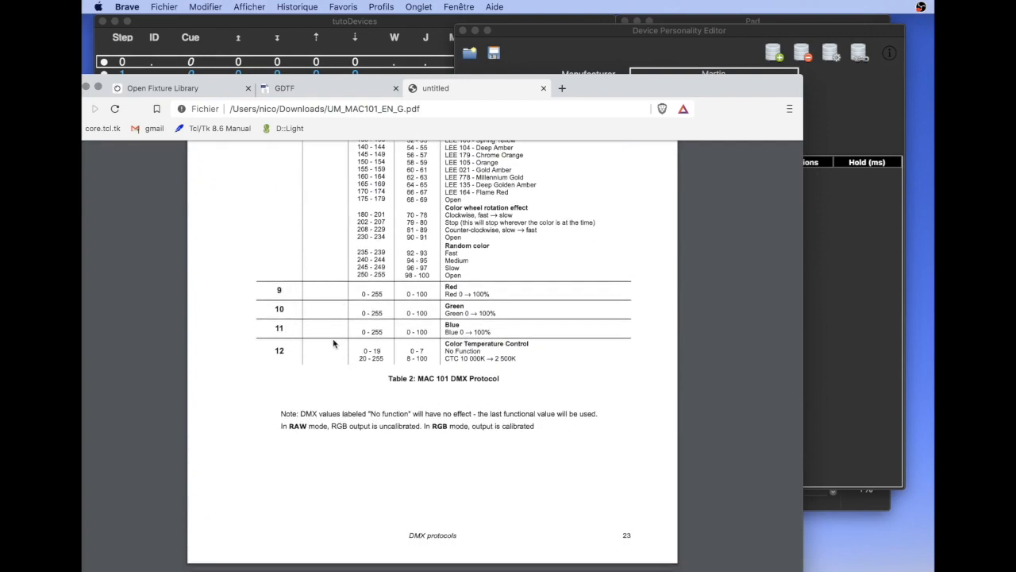
scroll(334, 343, up, 5)
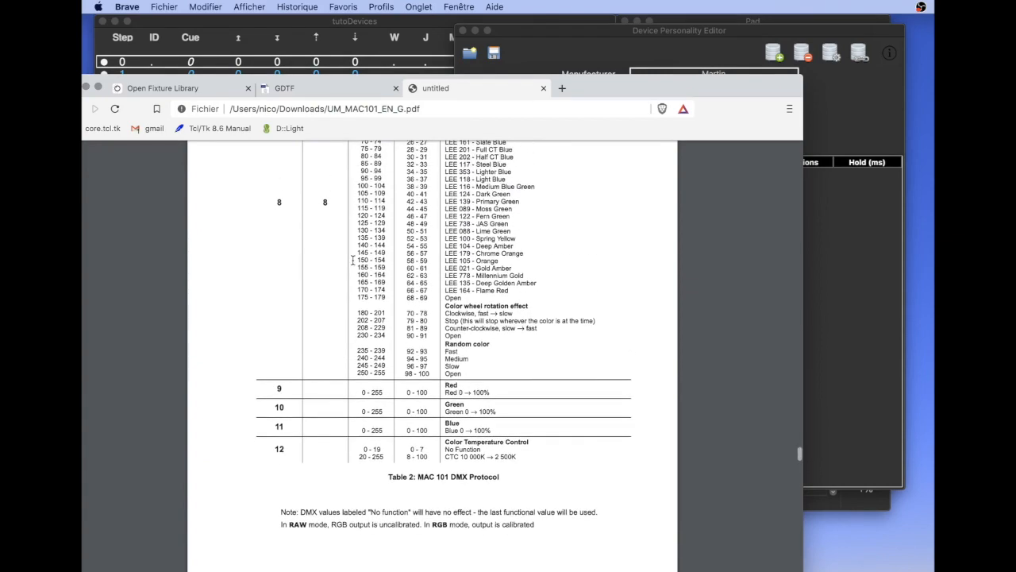
scroll(353, 260, down, 1)
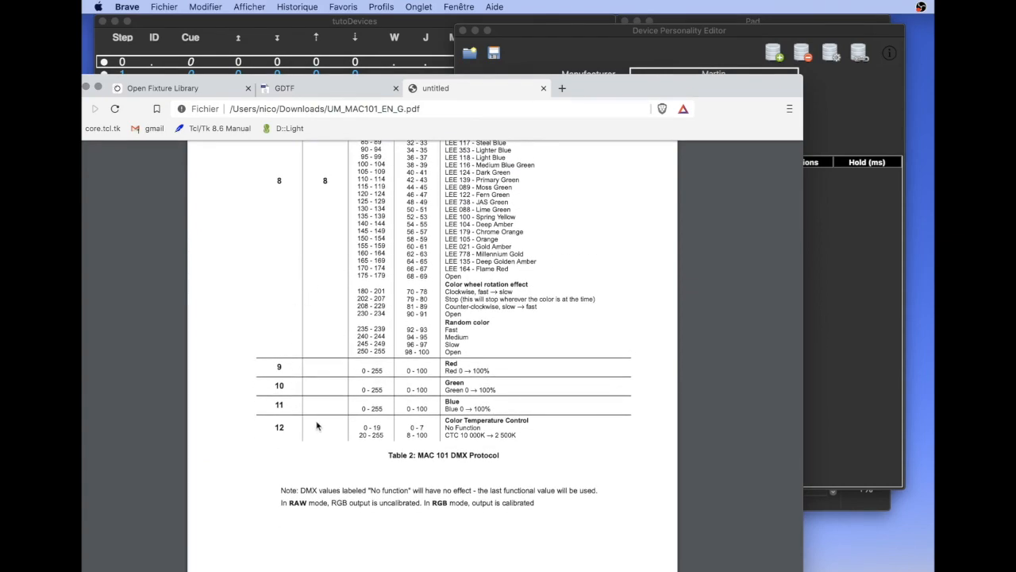
scroll(390, 347, up, 10)
scroll(389, 347, up, 10)
scroll(390, 348, down, 5)
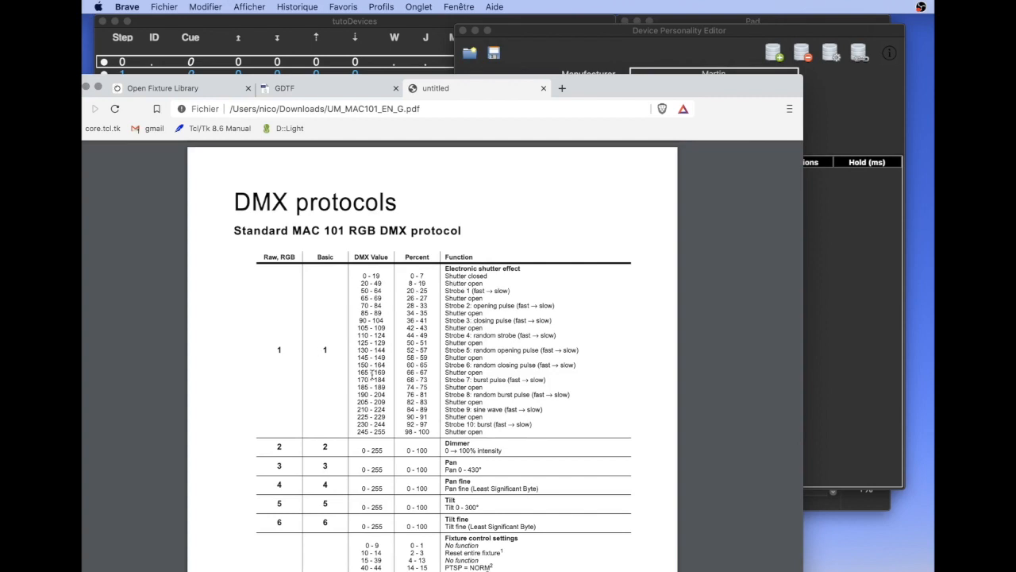
scroll(427, 382, down, 10)
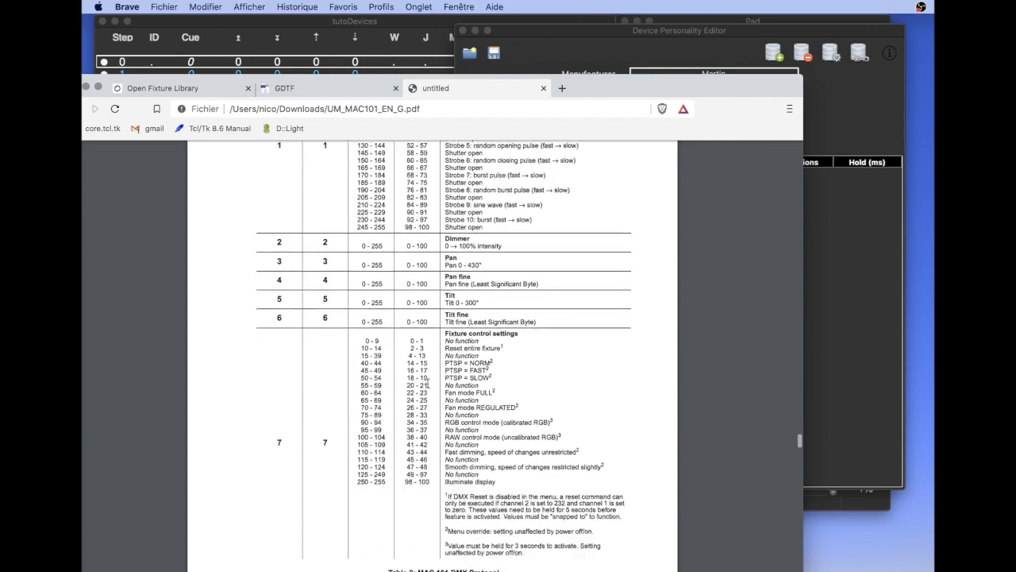
scroll(428, 384, down, 5)
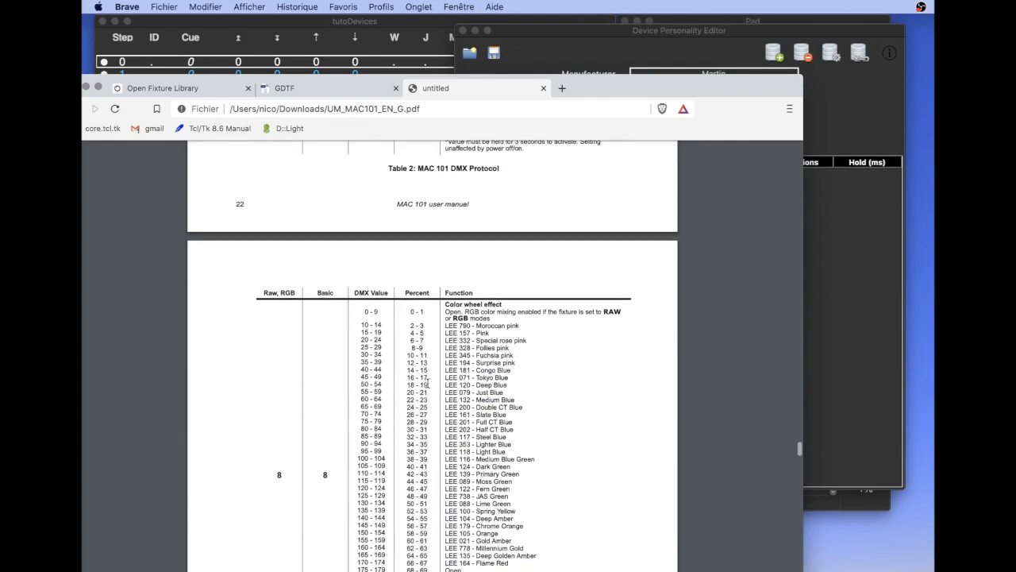
scroll(485, 394, down, 3)
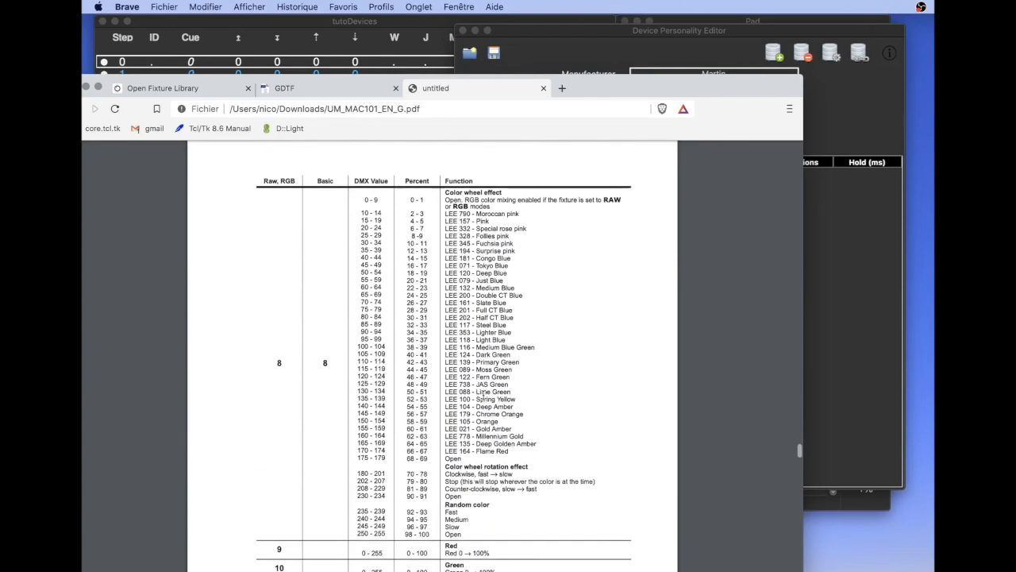
scroll(538, 473, up, 17)
scroll(537, 473, up, 5)
scroll(537, 474, down, 2)
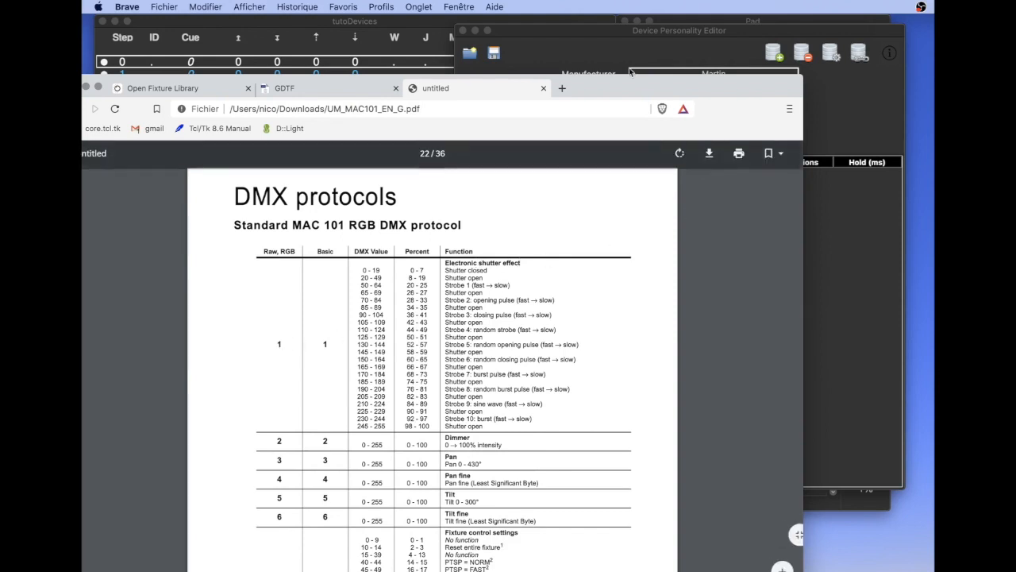
- Switch back to the Device Personality Editor, add the first offset and set its attribute to EFFECT
click(590, 35)
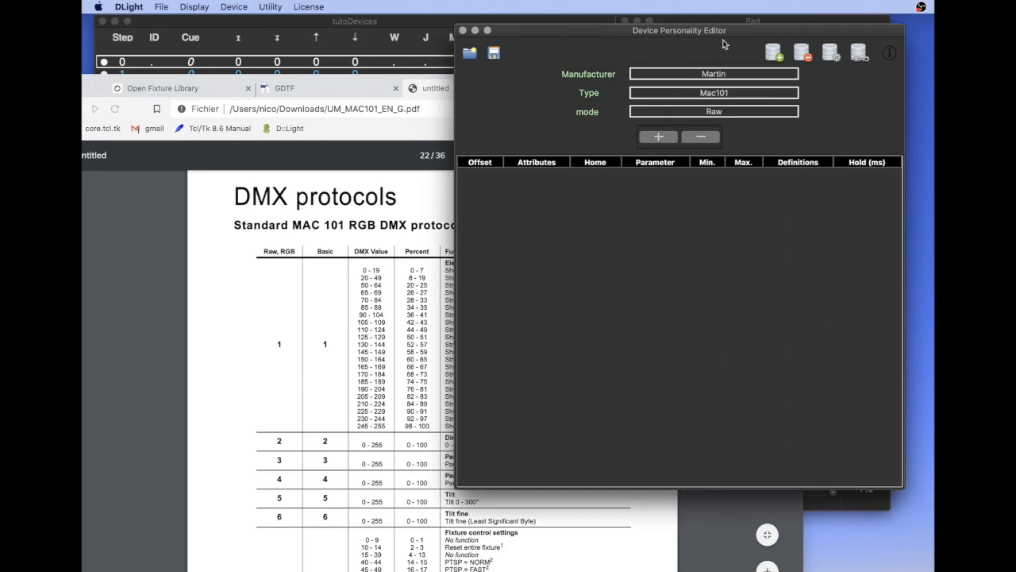
click(776, 55)
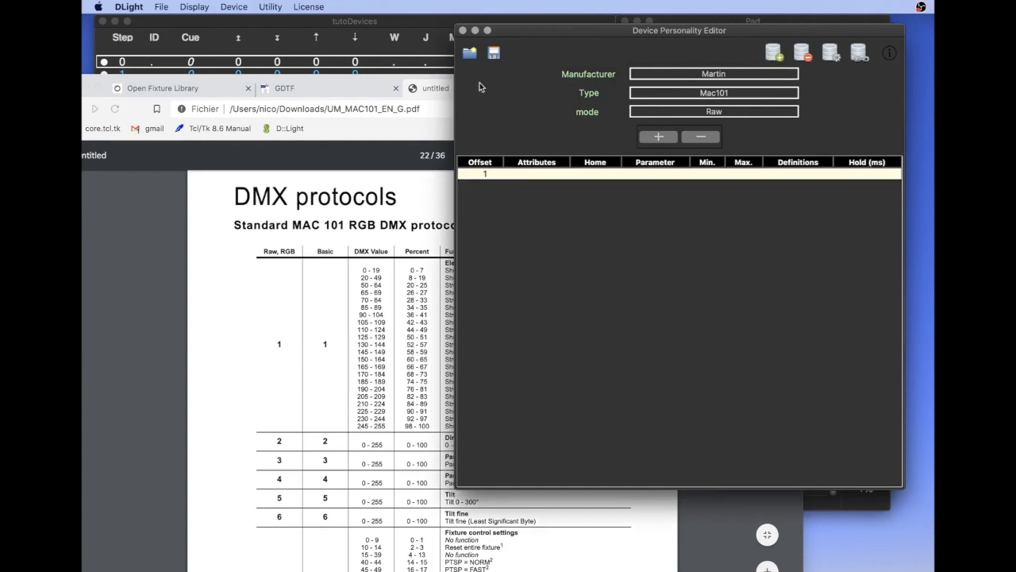
click(537, 176)
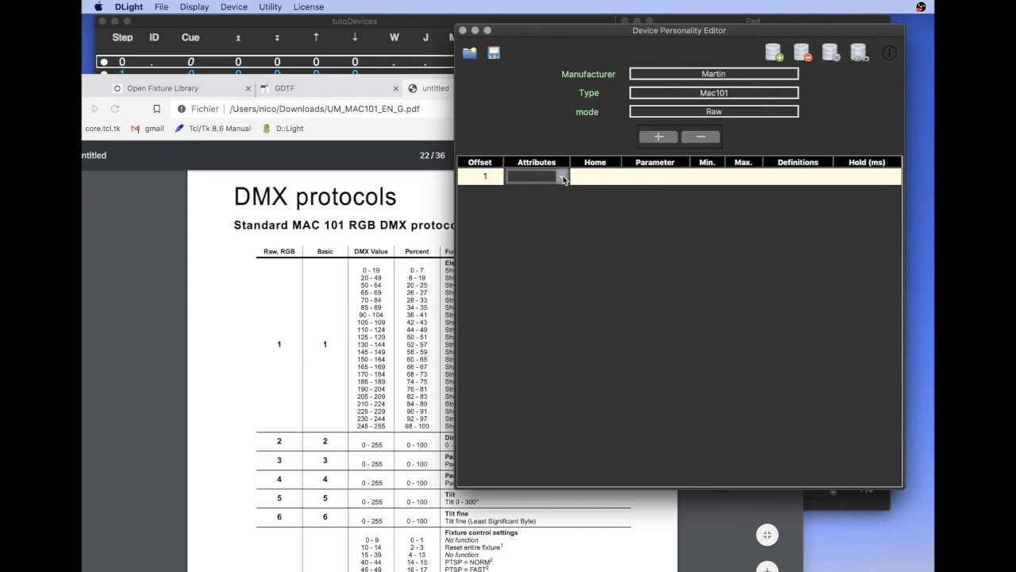
click(563, 176)
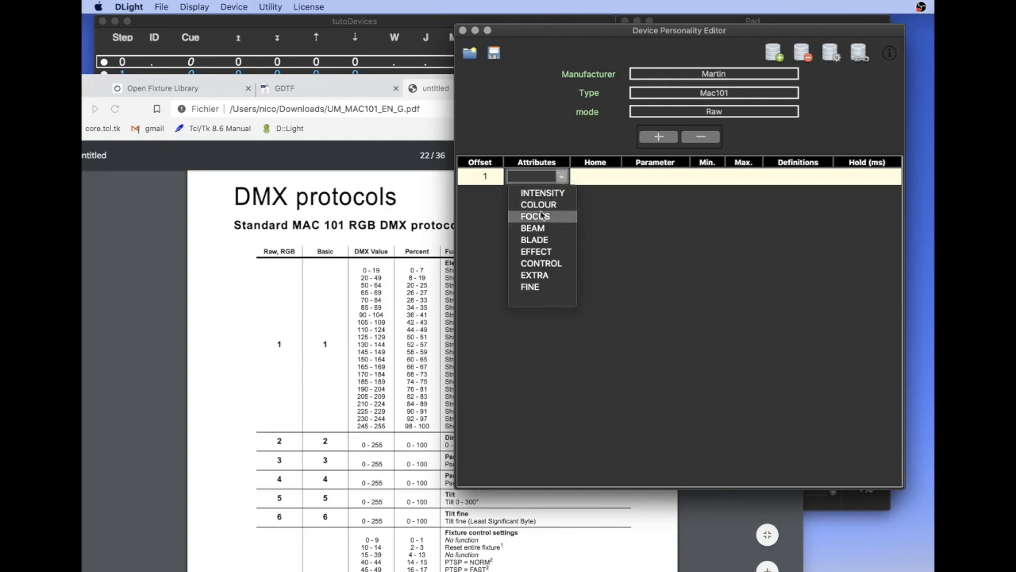
click(533, 252)
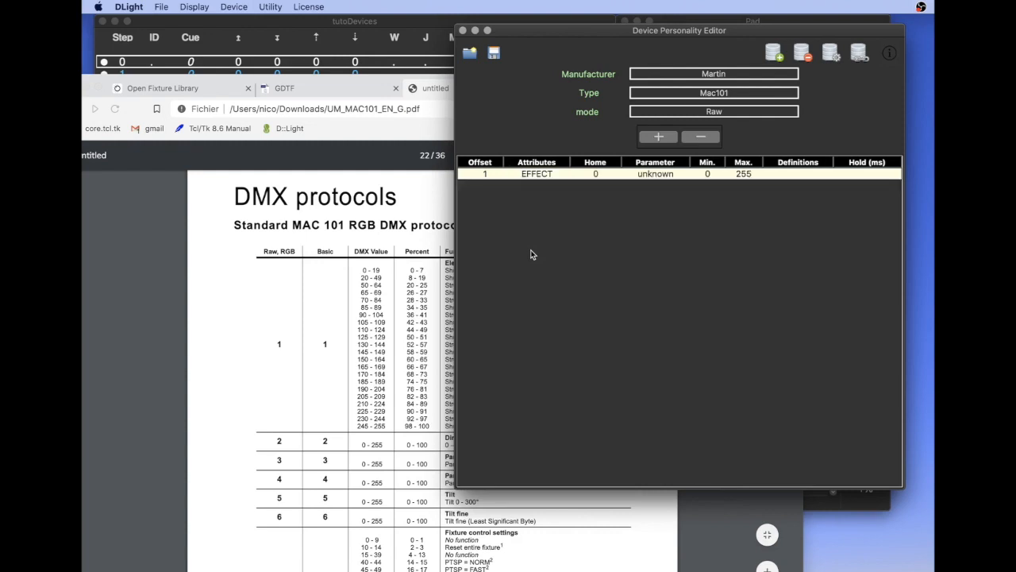
- Set the parameter of offset 1 to SHUTTER
click(670, 172)
click(682, 178)
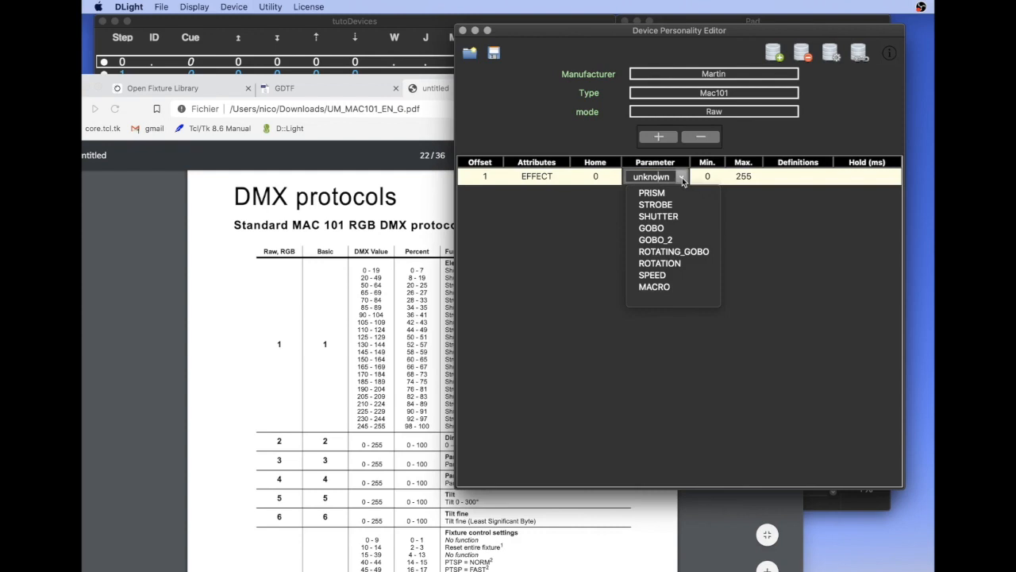
click(659, 217)
key(Return)
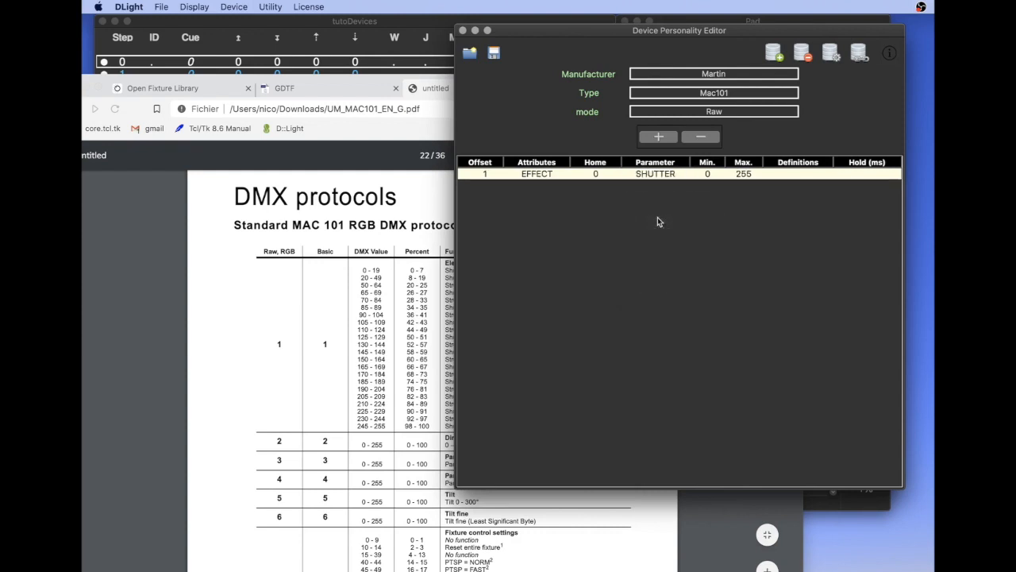
drag(594, 30, 698, 33)
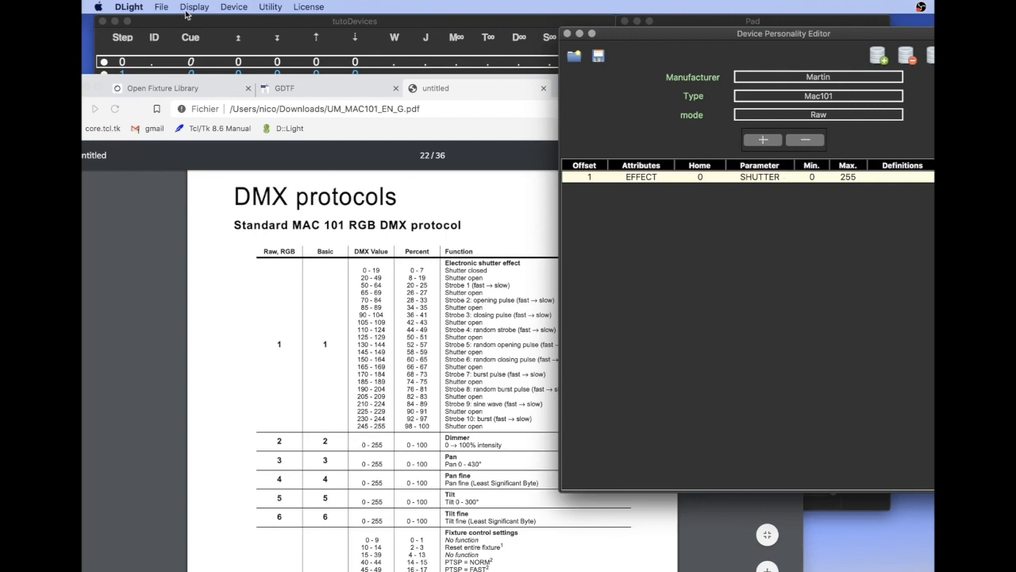
drag(674, 34, 570, 29)
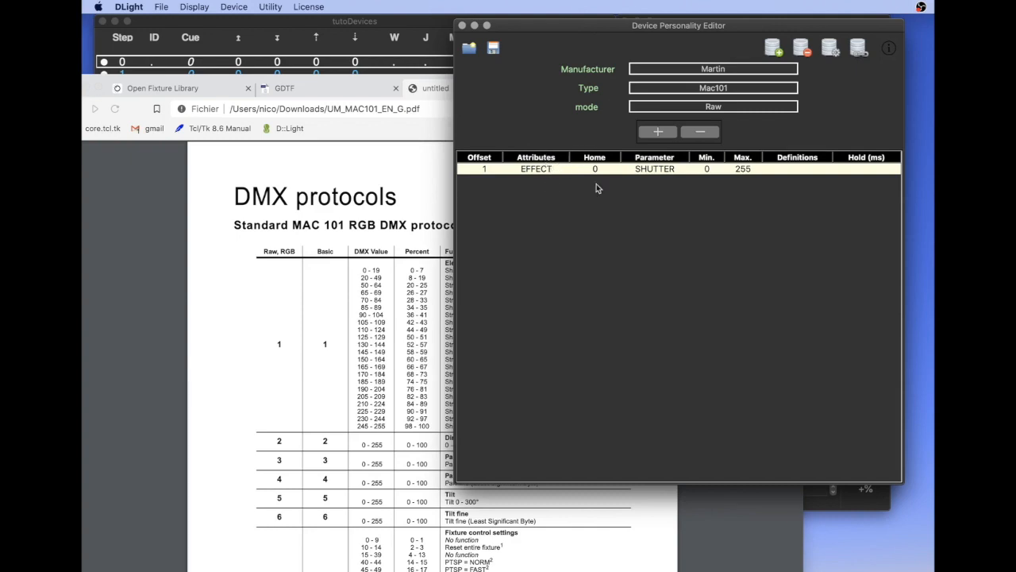
click(225, 344)
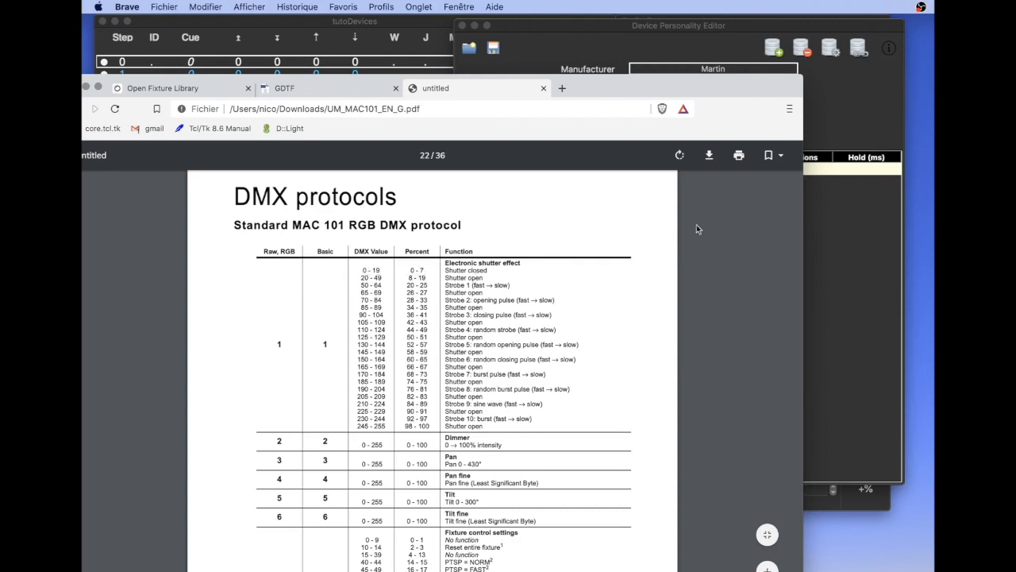
click(856, 105)
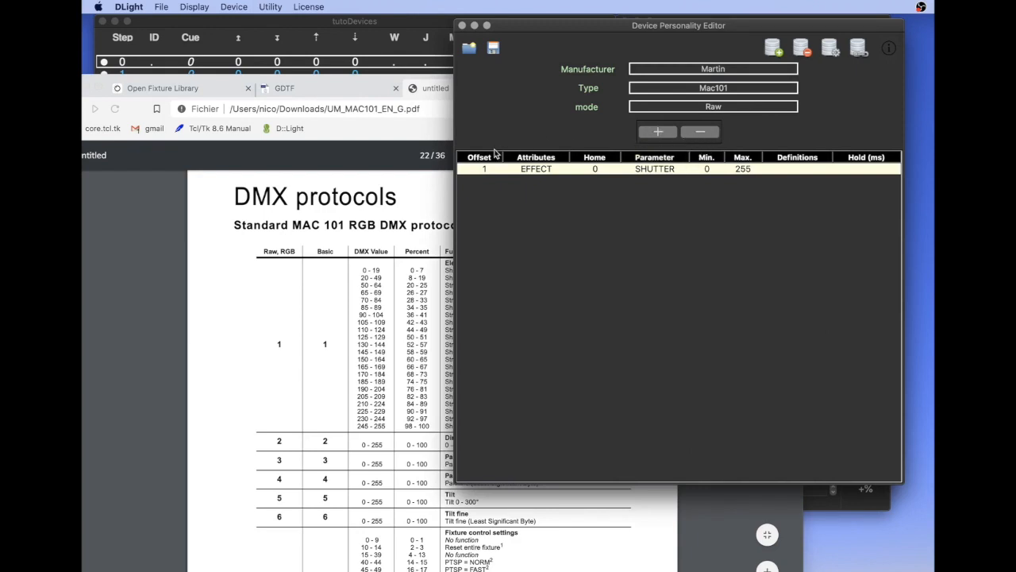
- Add a definition range under offset 1 and set its maximum to 19
click(657, 132)
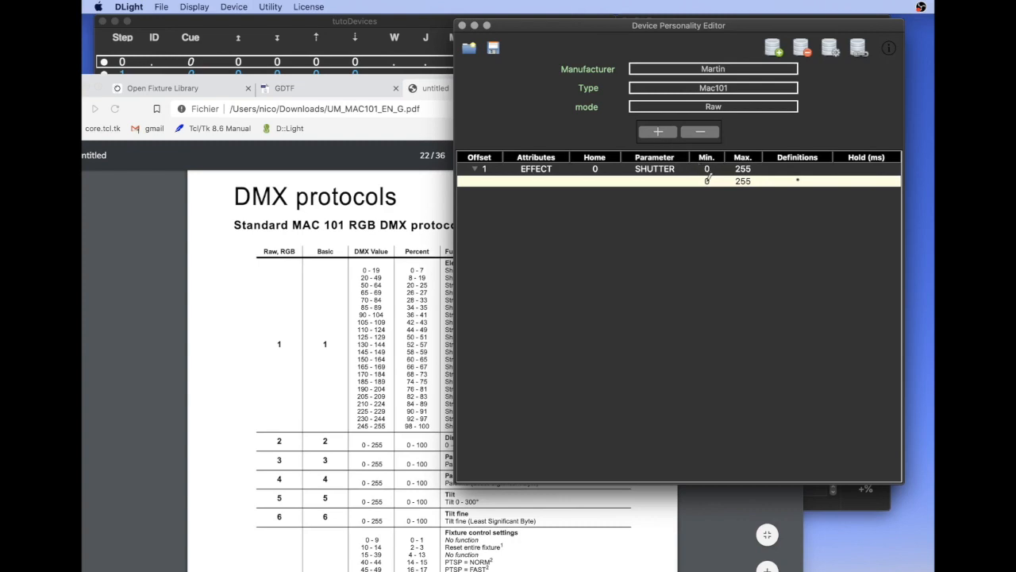
click(760, 180)
text(25)
key(shift+Home)
text(1)
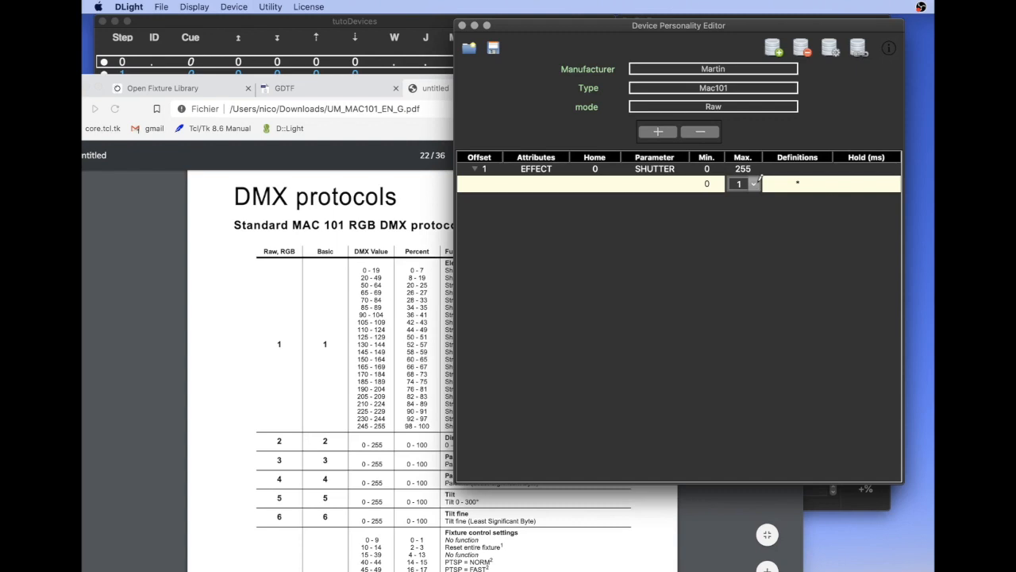
text(9)
key(Return)
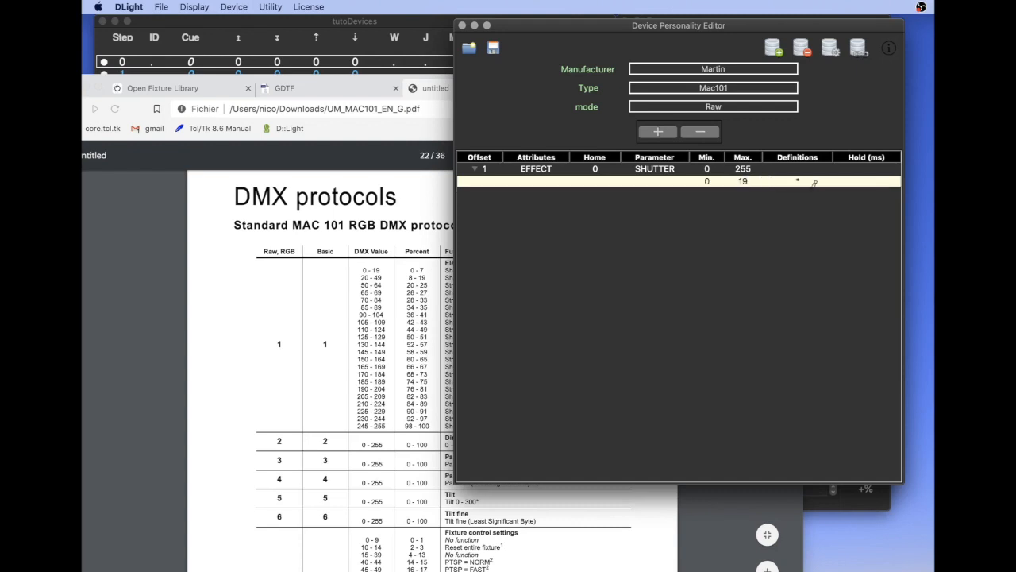
- Move the editor window aside to uncover the manual and enter "shuter closed" as the definition of the 0–19 range
drag(609, 27, 685, 27)
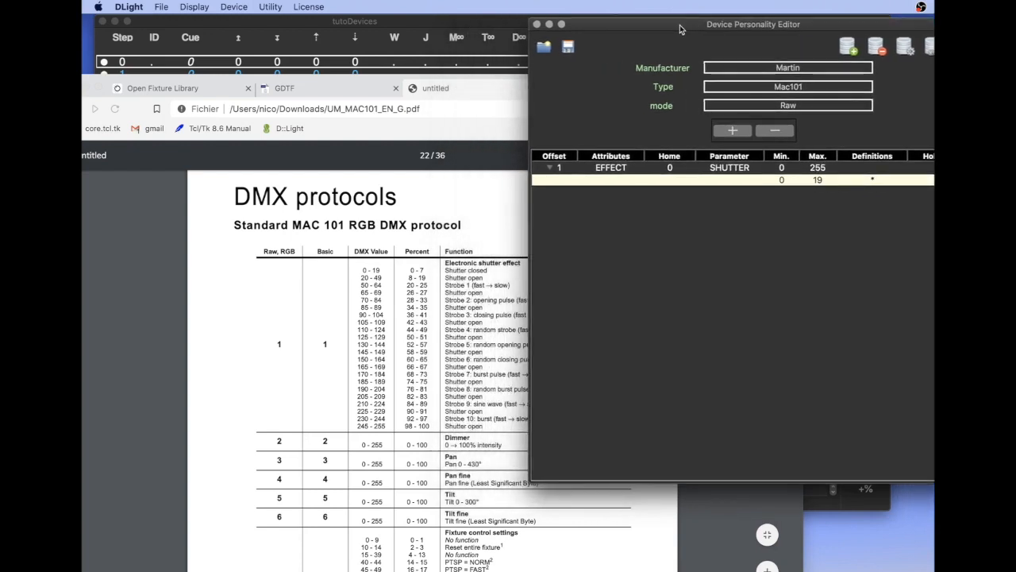
click(878, 180)
key(BackSpace)
text(clo closed)
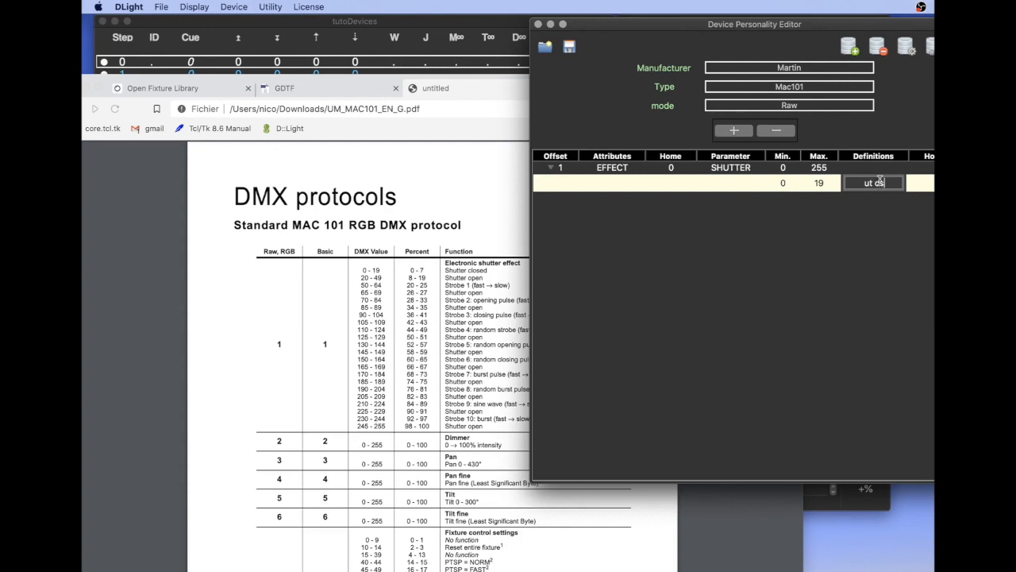
key(Return)
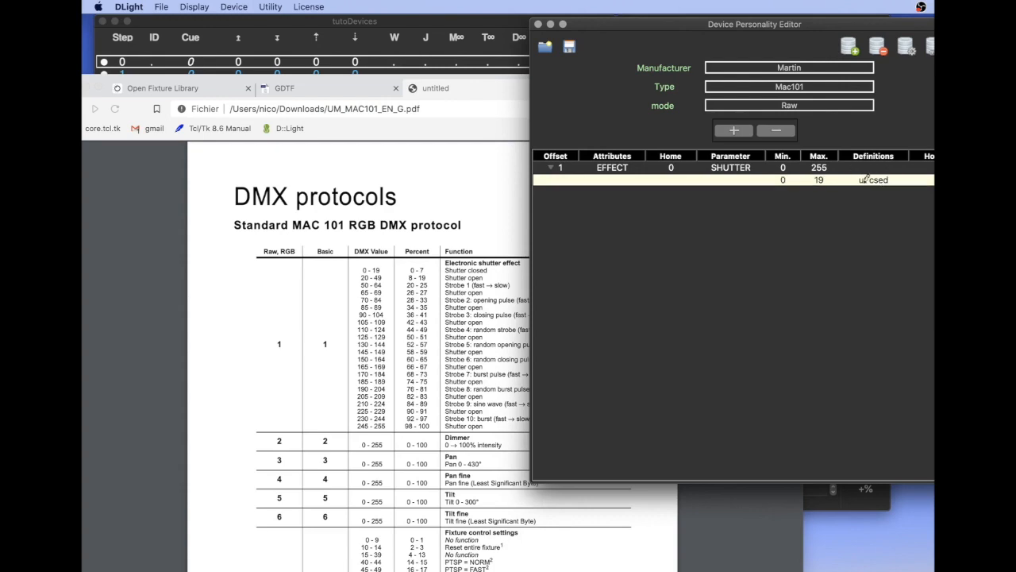
click(861, 181)
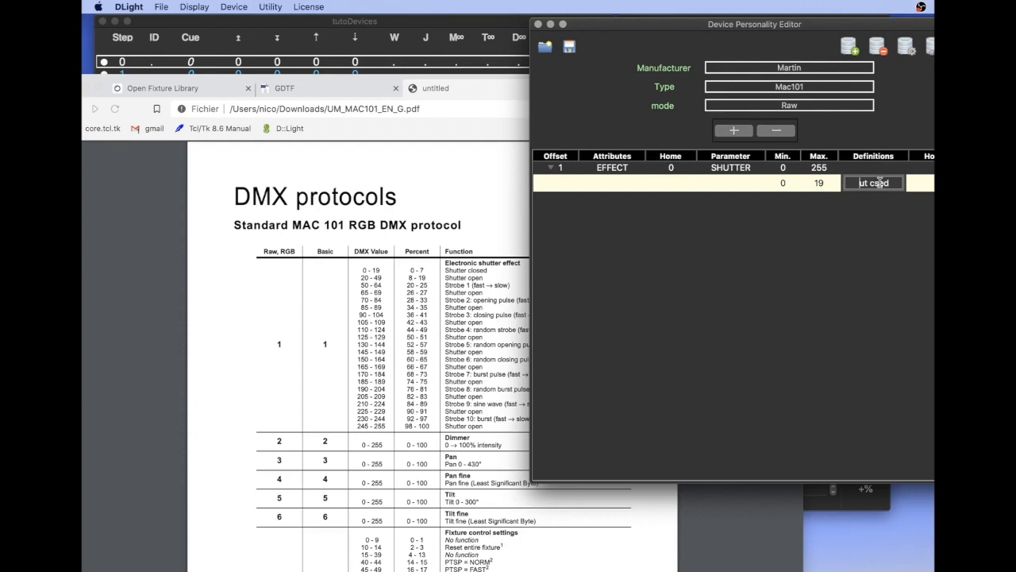
text(shuter clo)
key(Return)
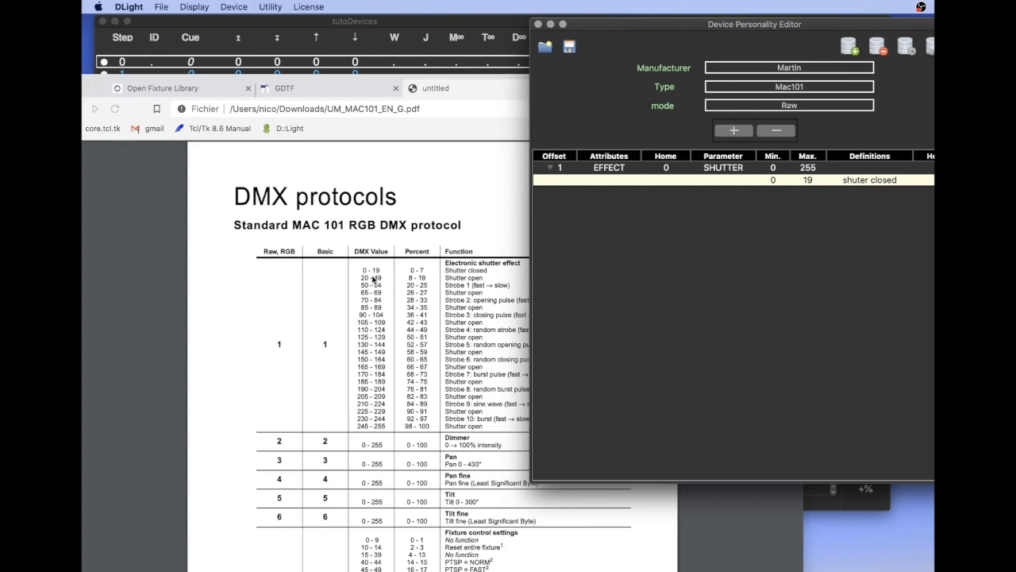
- Copy the function text "Shutter open" for DMX values 20 - 49 from the manual's protocol table in Brave
click(465, 280)
double_click(459, 280)
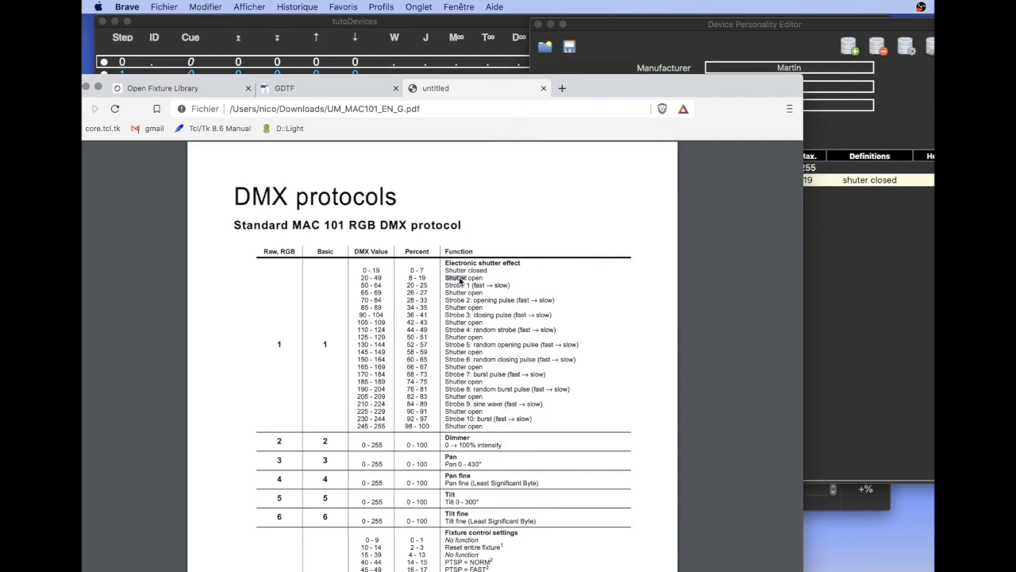
click(445, 279)
drag(445, 279, 486, 280)
key(super+c)
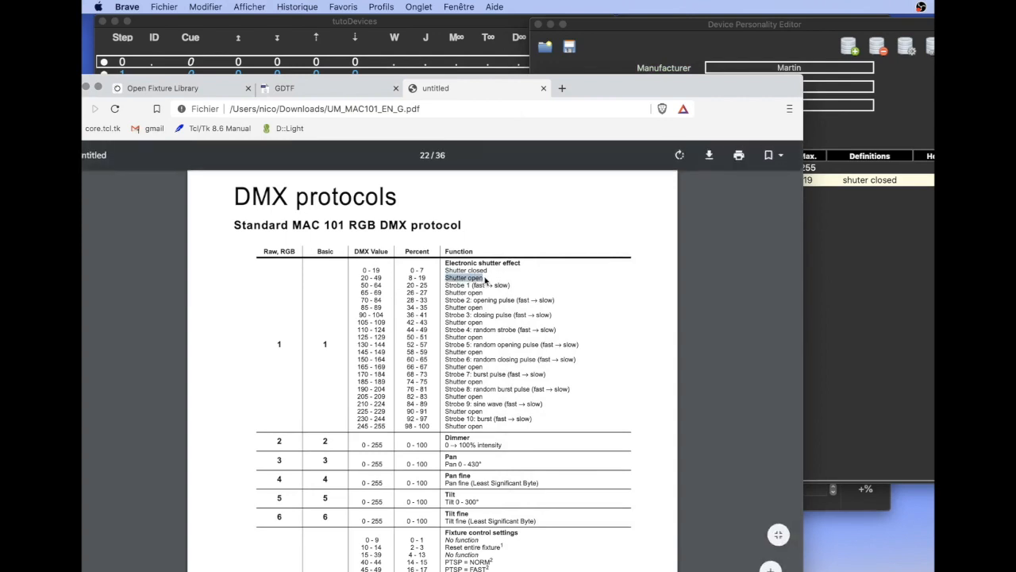
- Back in the Device Personality Editor, add a second offset 1 range from 20 to 49 and paste "Shutter open" as its definition
click(661, 28)
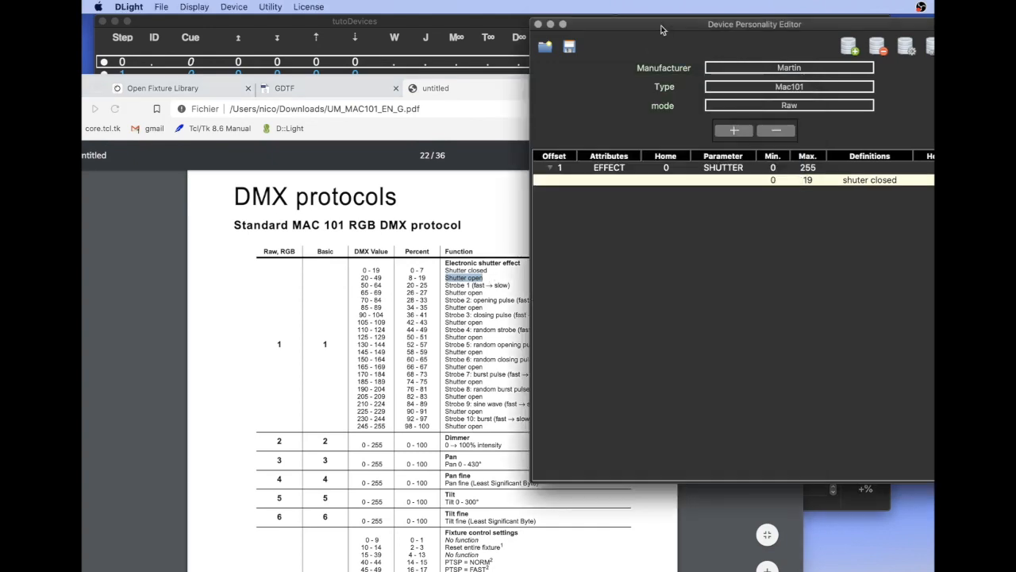
click(743, 132)
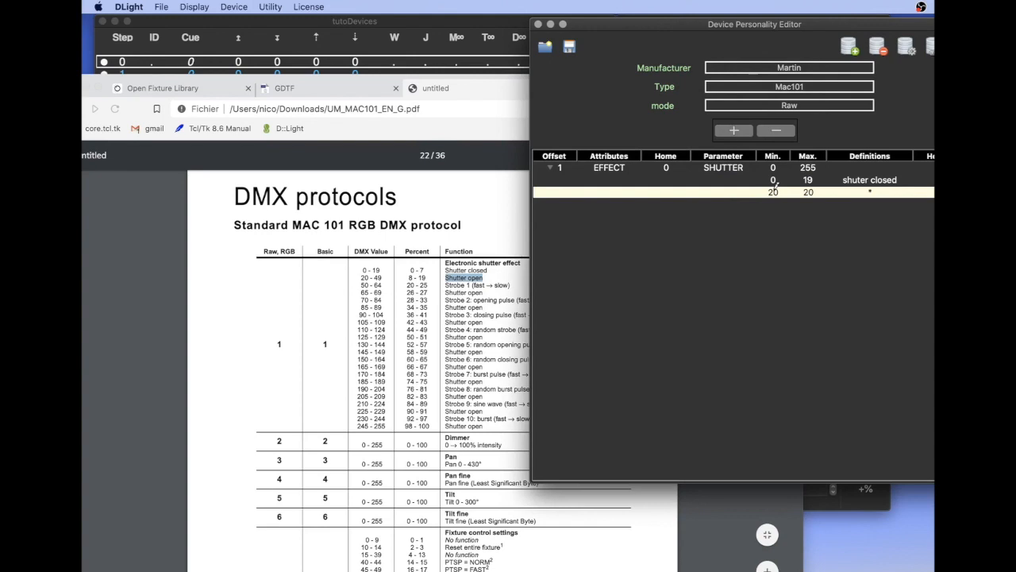
click(817, 191)
text(49)
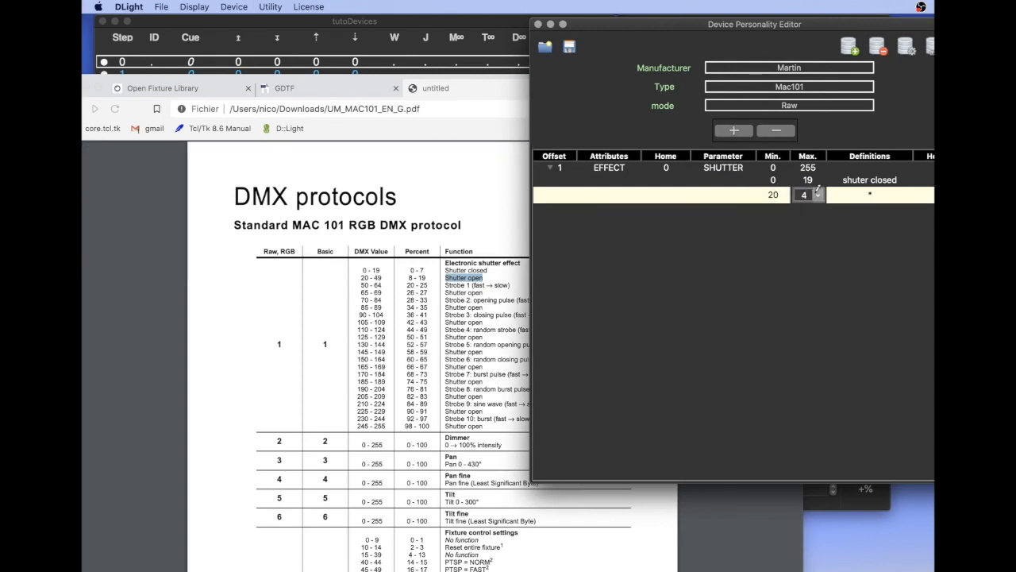
key(Return)
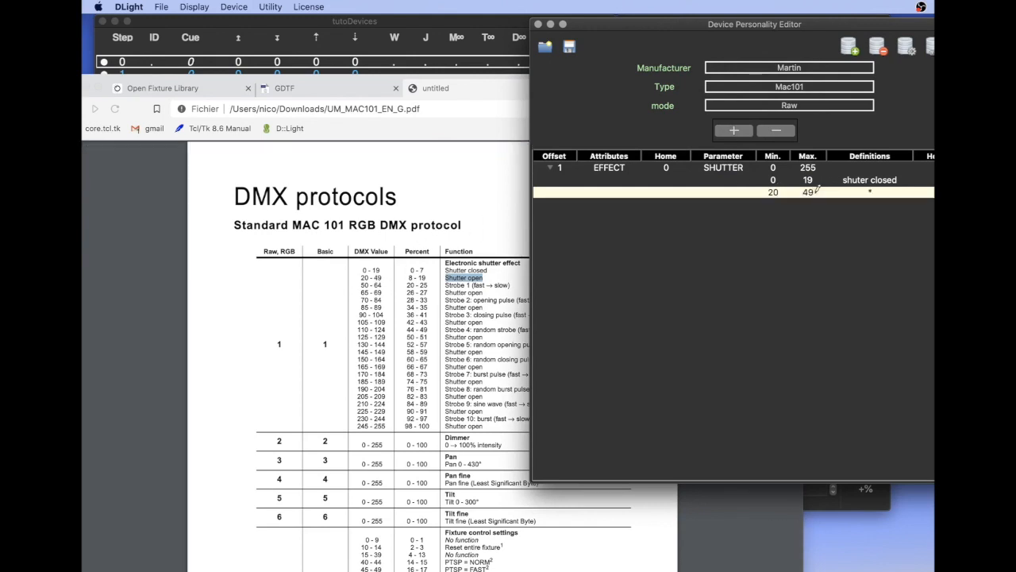
click(887, 195)
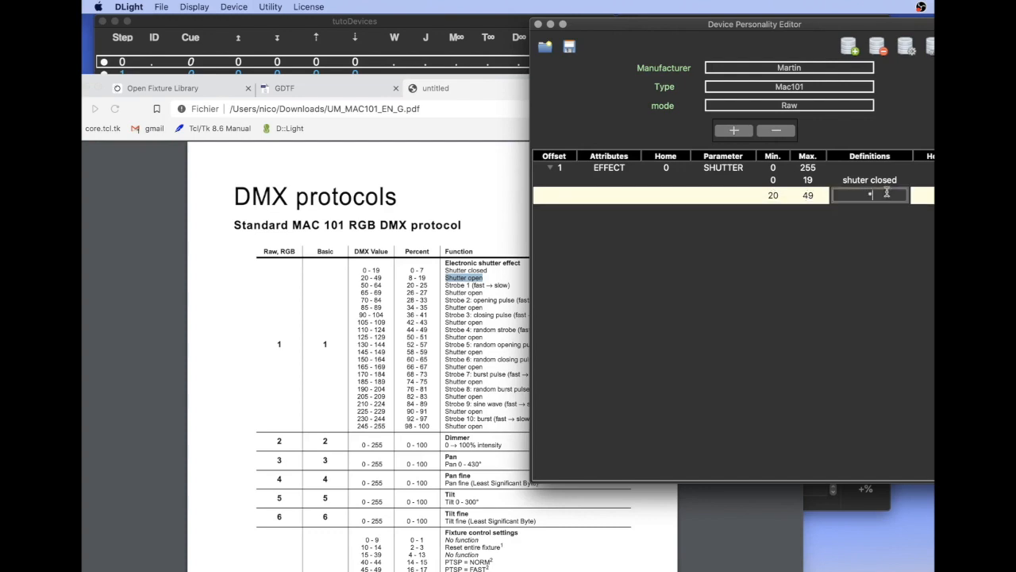
key(BackSpace)
key(super+v)
key(Return)
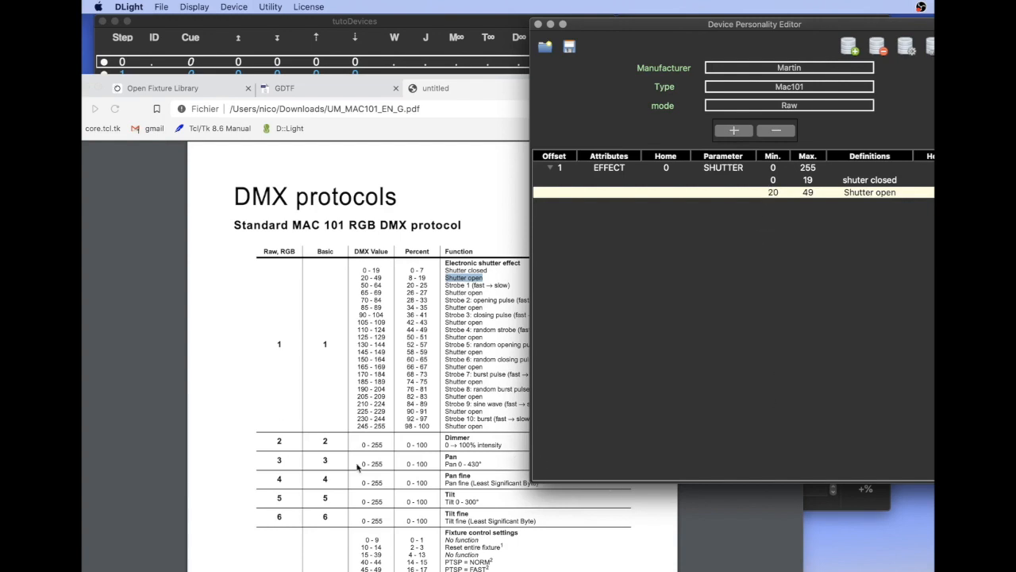
- Collapse the ranges of offset 1 and add offset 2 with the INTENSITY attribute
click(552, 168)
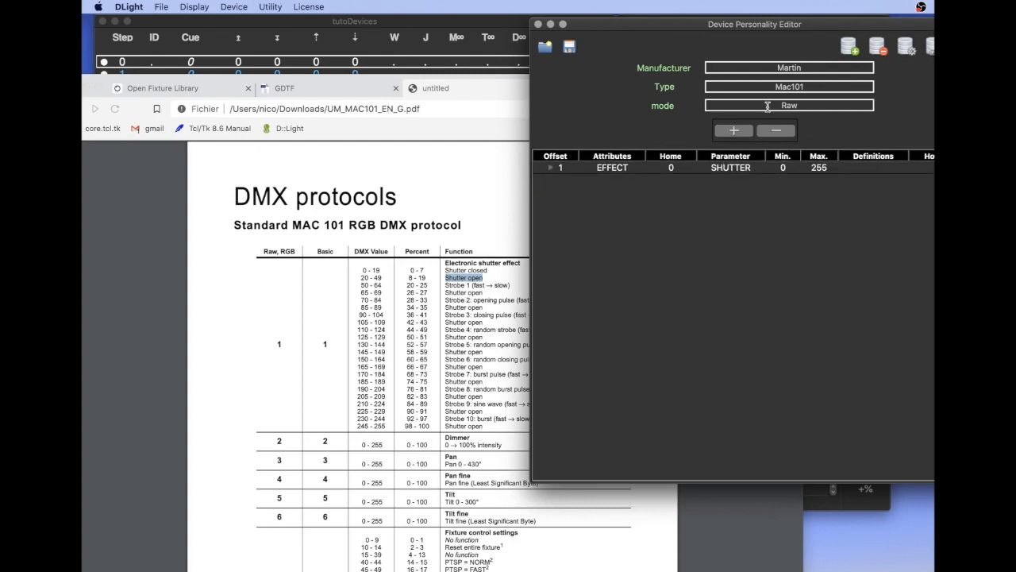
click(850, 46)
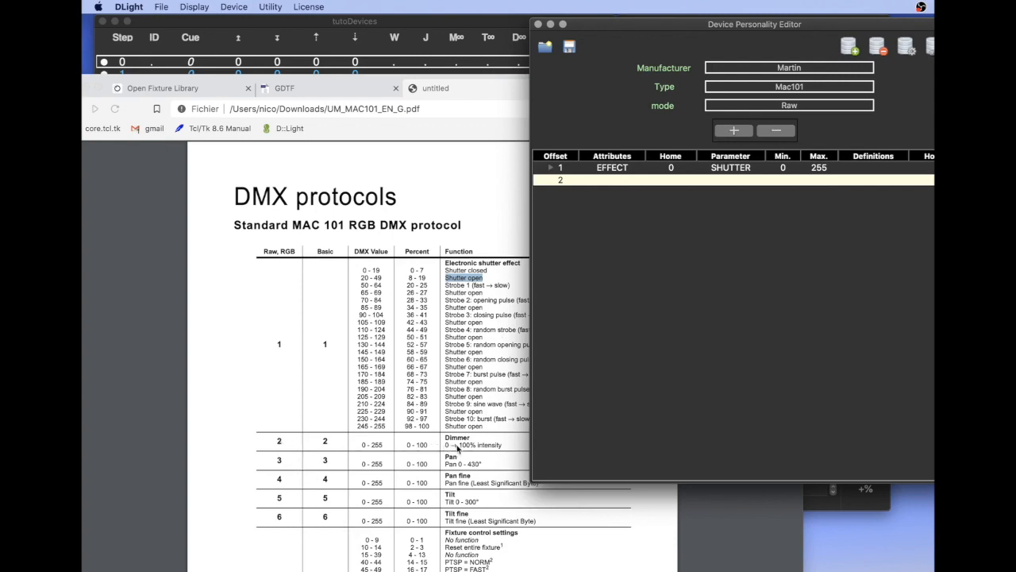
click(613, 180)
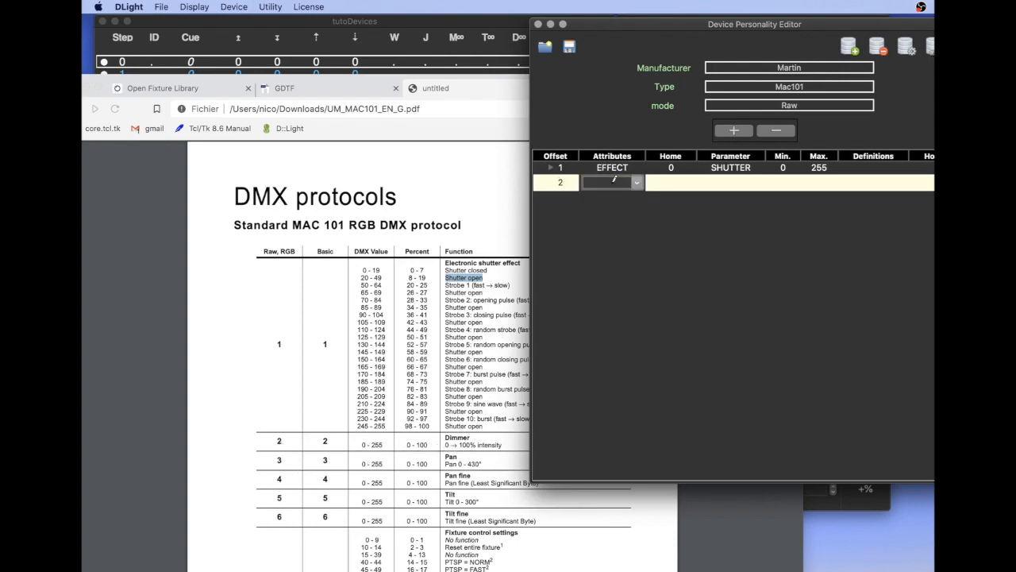
click(636, 183)
click(632, 200)
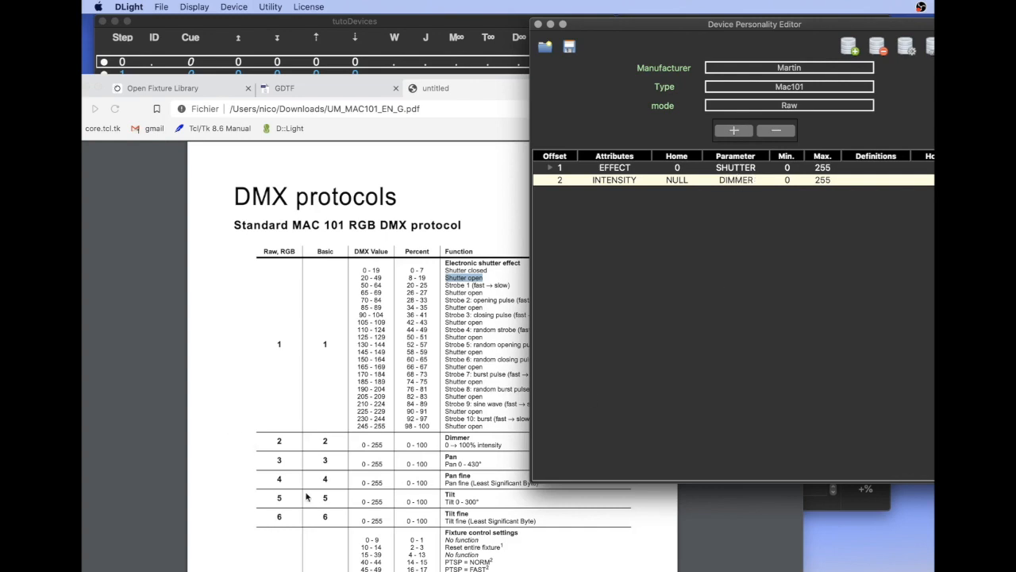
- Add offset 3 with the FOCUS attribute and set its parameter to PAN
click(850, 46)
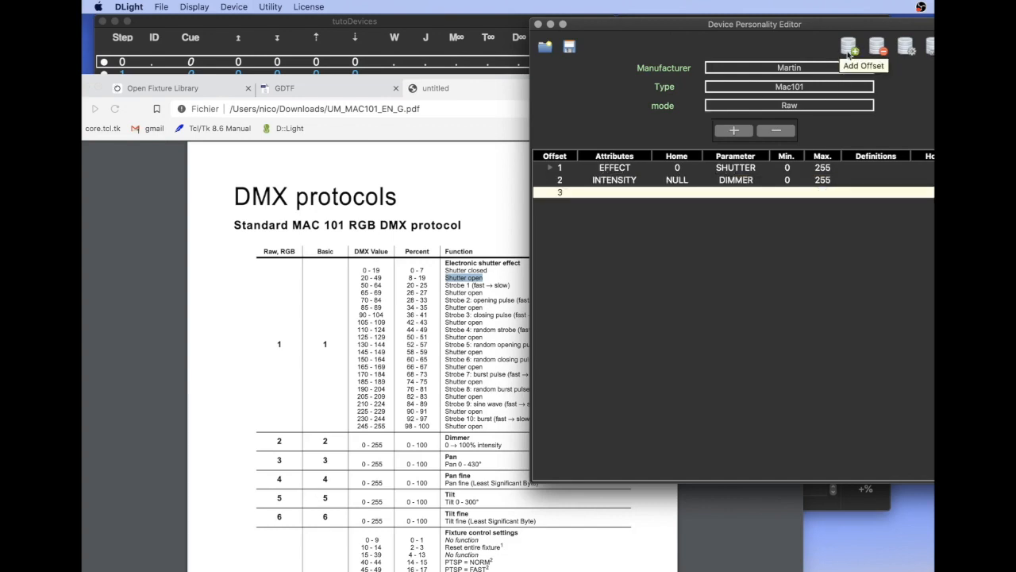
click(615, 192)
click(644, 195)
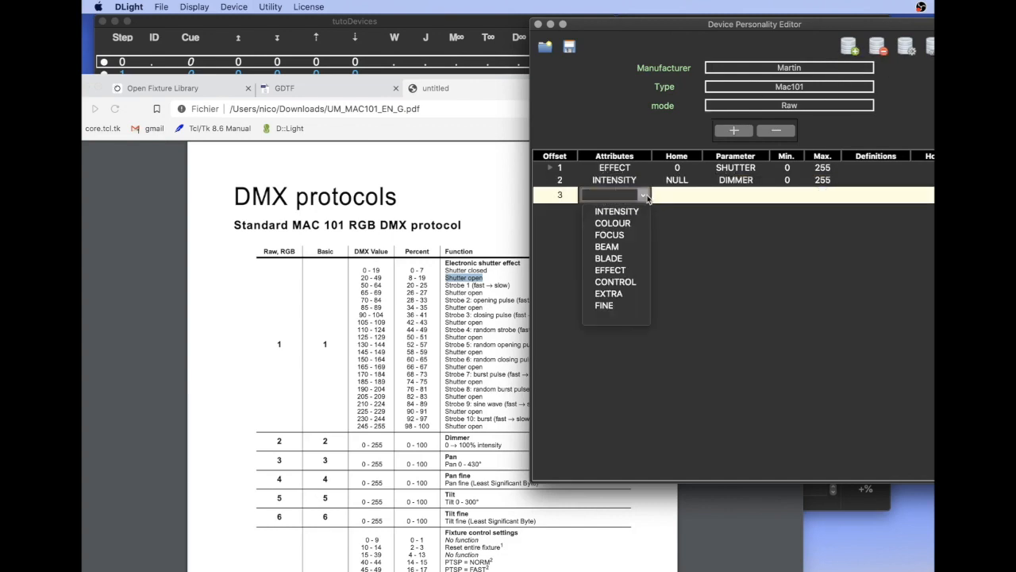
click(618, 235)
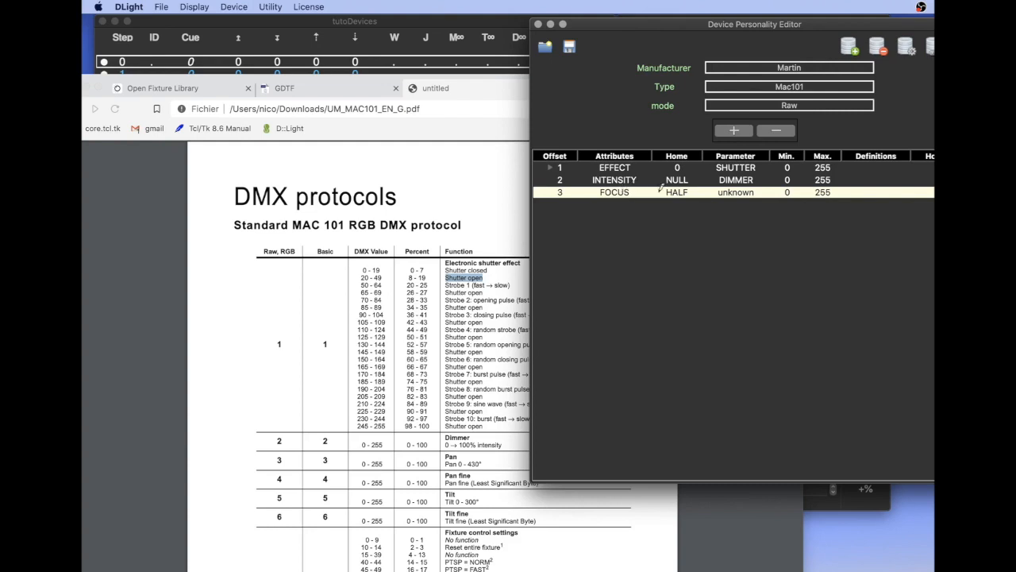
click(739, 191)
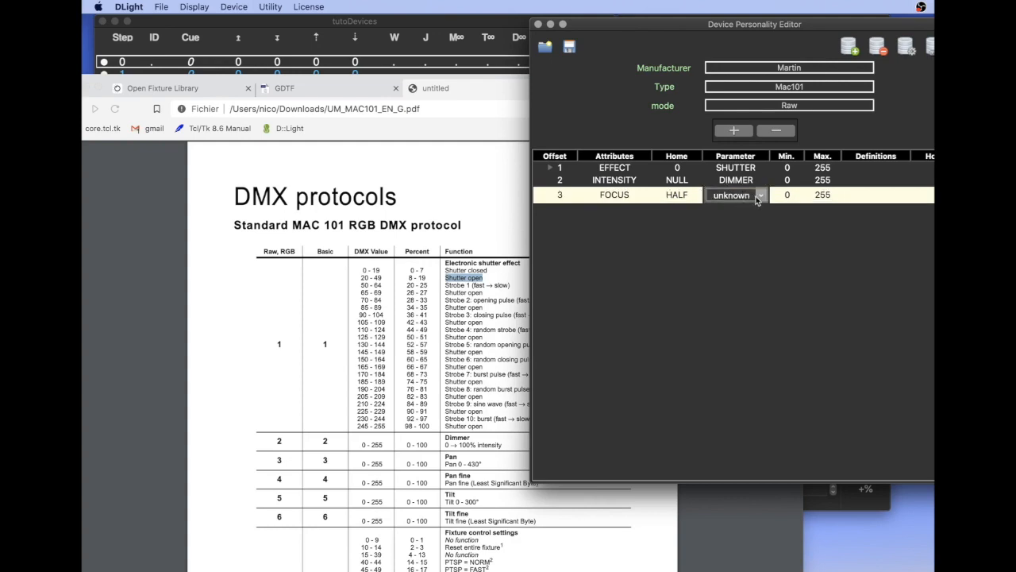
click(759, 196)
click(726, 211)
click(737, 217)
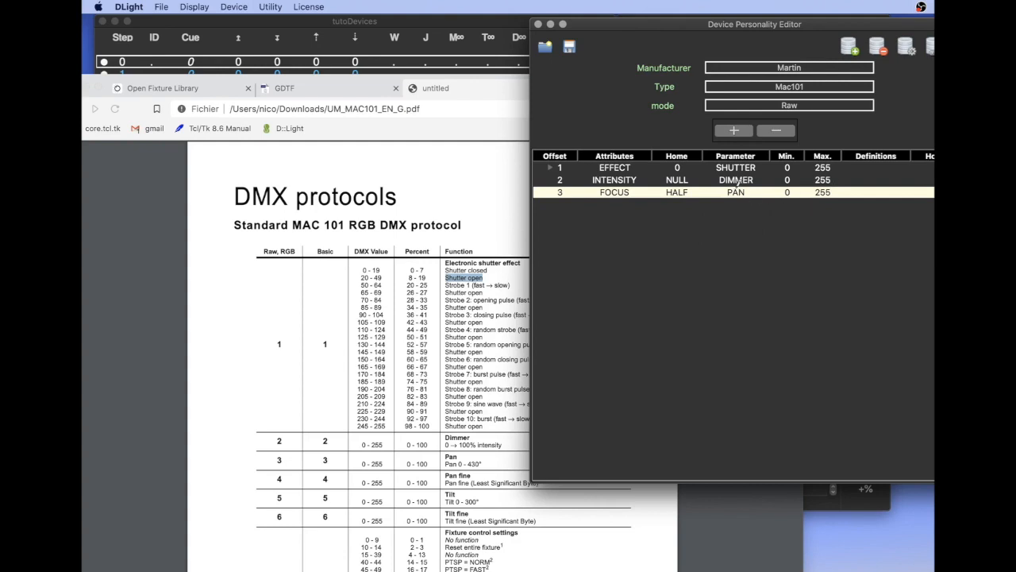
- Expand the ranges of offset 1, set its Home value to 20 and collapse the ranges again
click(550, 170)
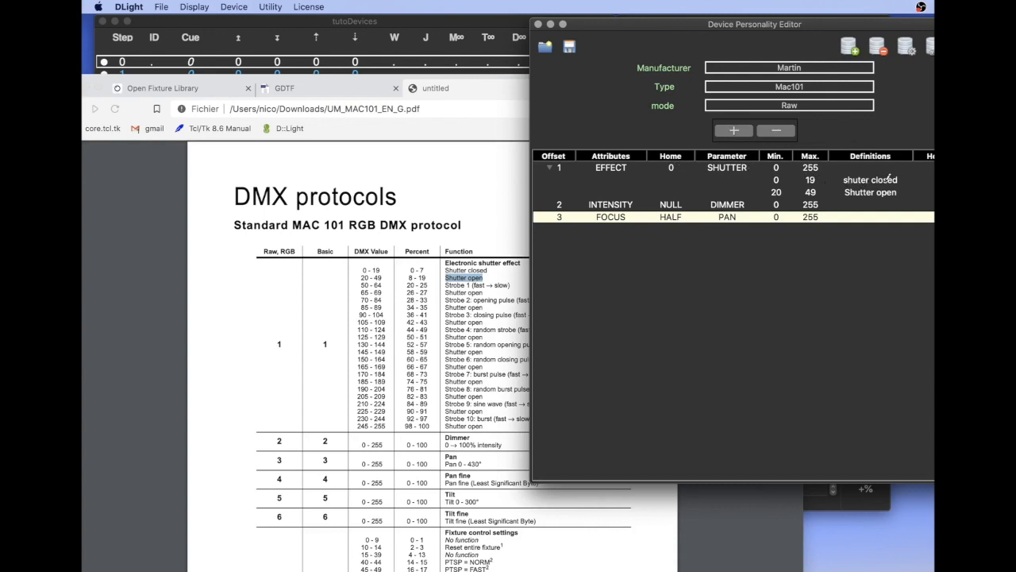
click(857, 179)
text(t)
click(681, 162)
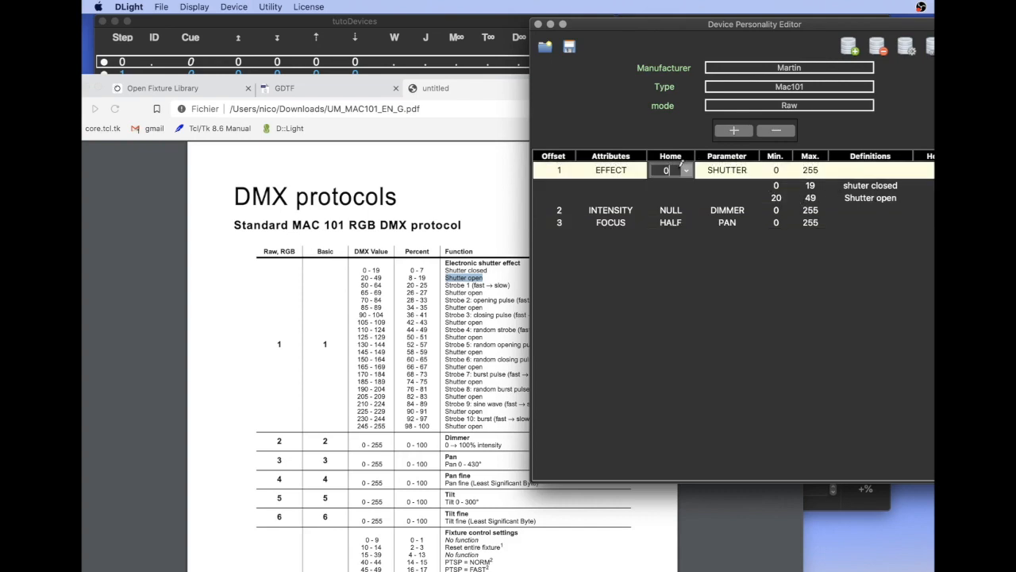
text(20)
key(Return)
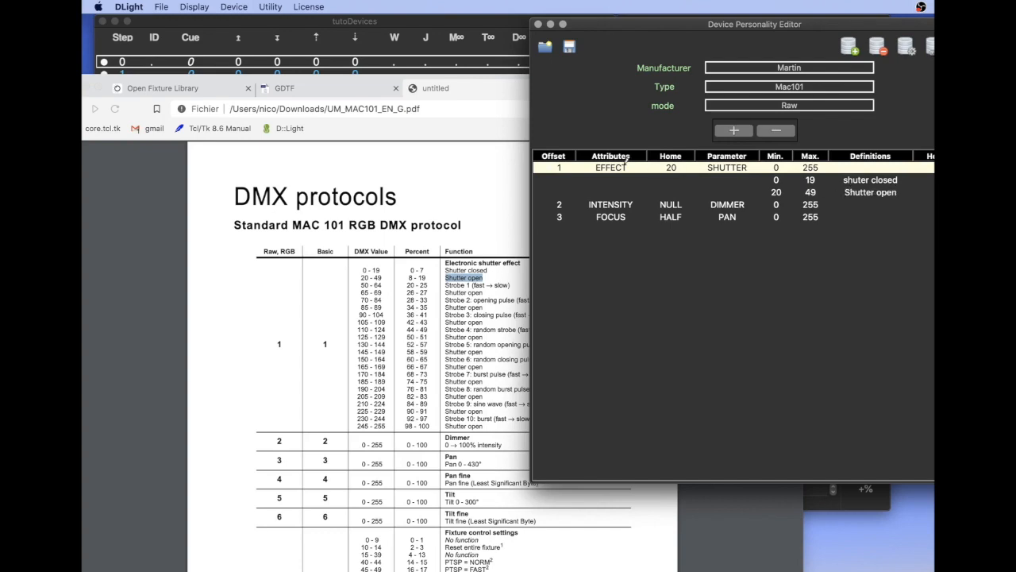
click(545, 170)
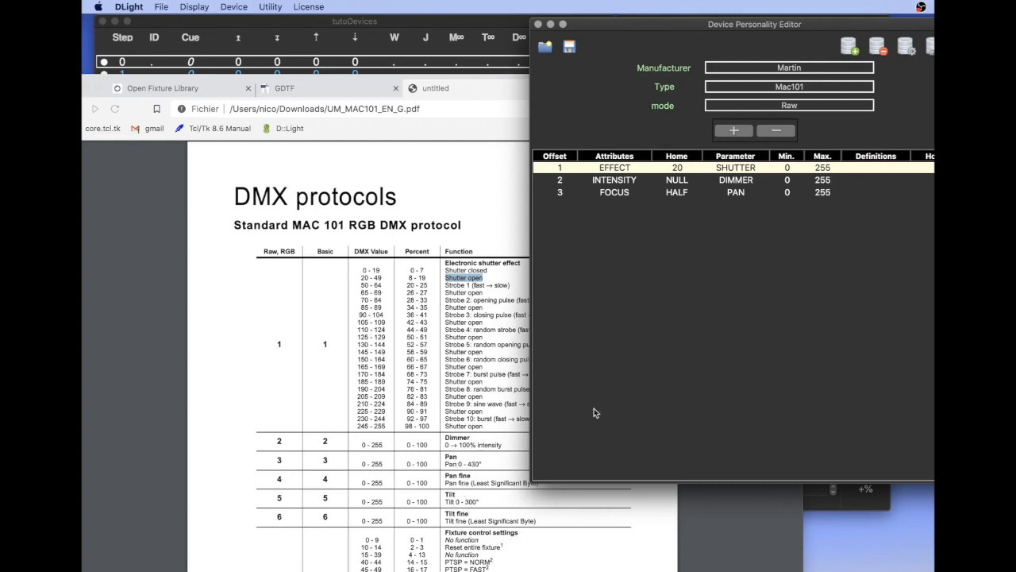
- Add offset 4 below the PAN channel, giving it the FINE attribute
click(564, 194)
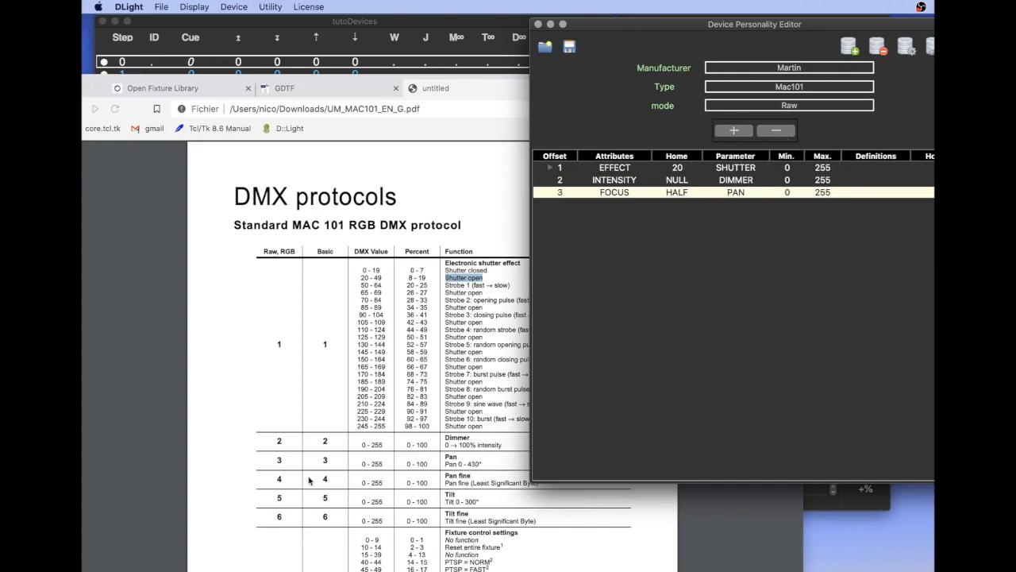
click(849, 48)
drag(862, 17, 681, 15)
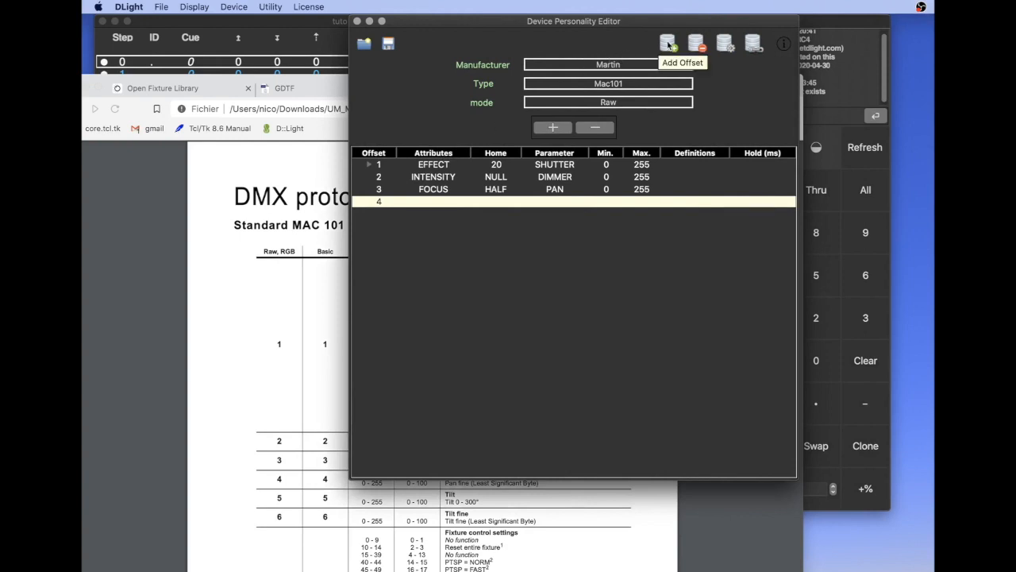
click(435, 201)
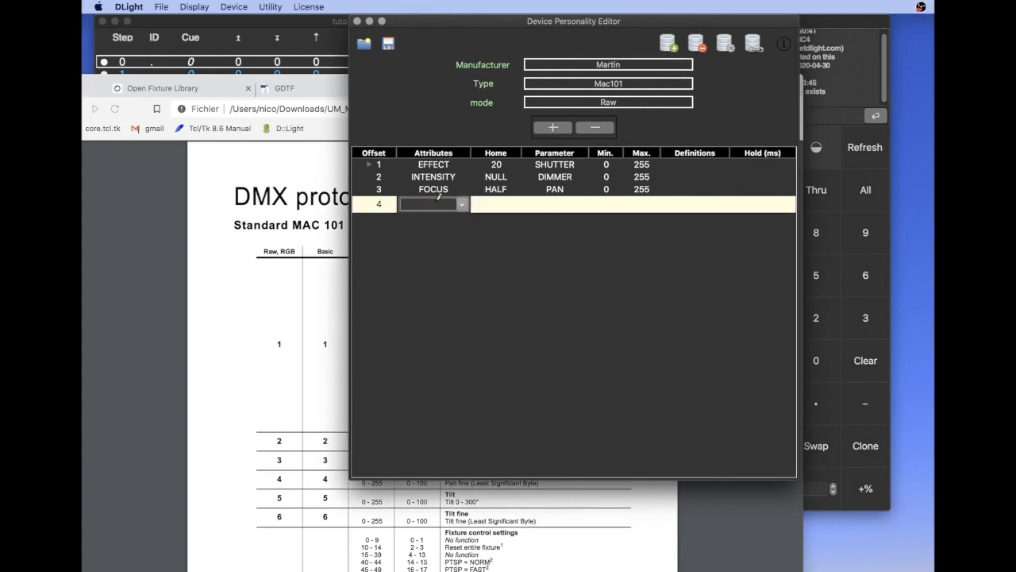
click(453, 205)
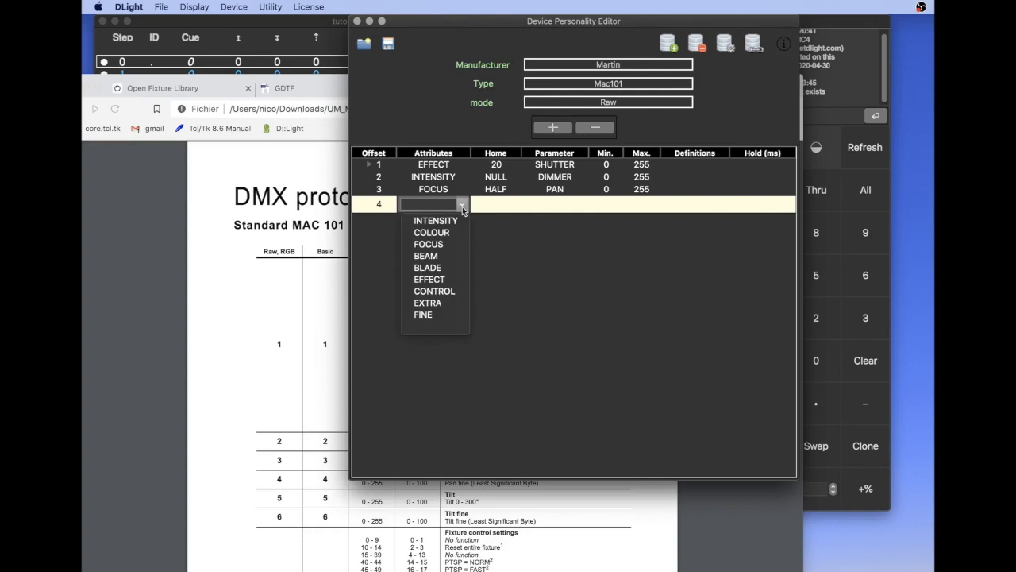
click(442, 314)
key(Return)
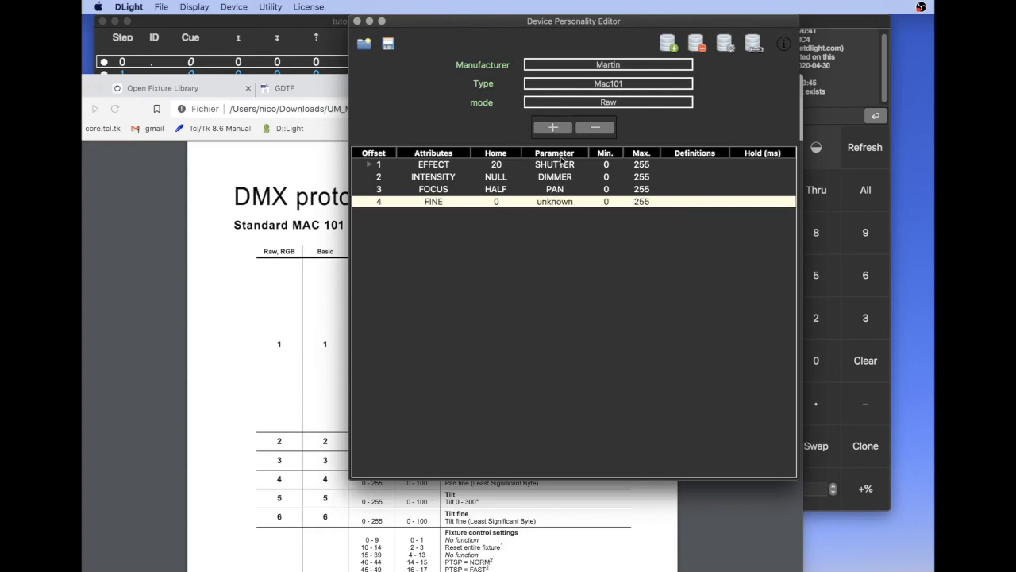
- Set the parameter of offset 4 to 3, linking the FINE channel to the PAN offset
click(563, 201)
click(582, 205)
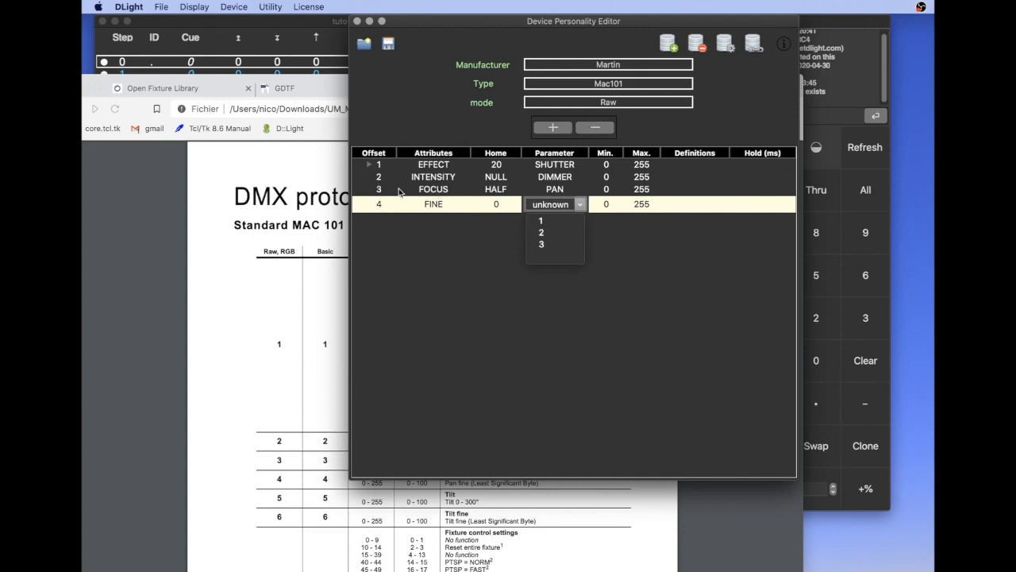
click(545, 244)
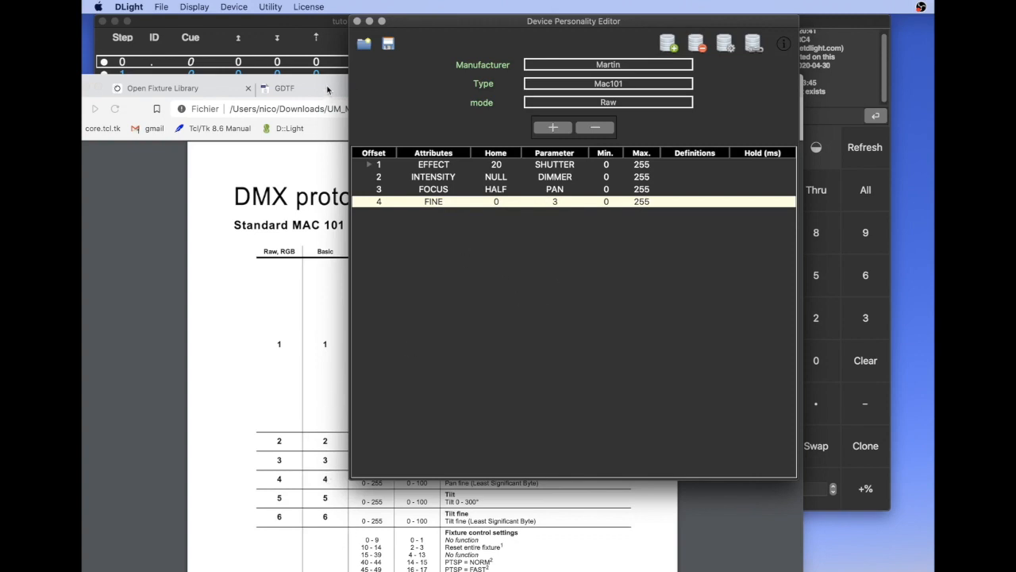
- Switch to Brave, look over the remaining channels in the manual's DMX protocol table and hide the browser
click(292, 275)
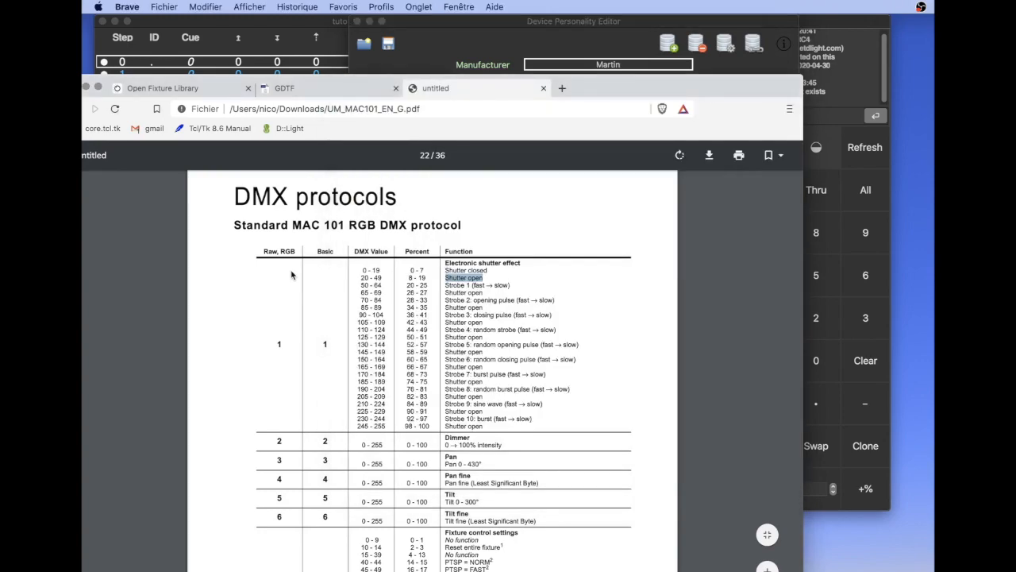
scroll(291, 275, down, 3)
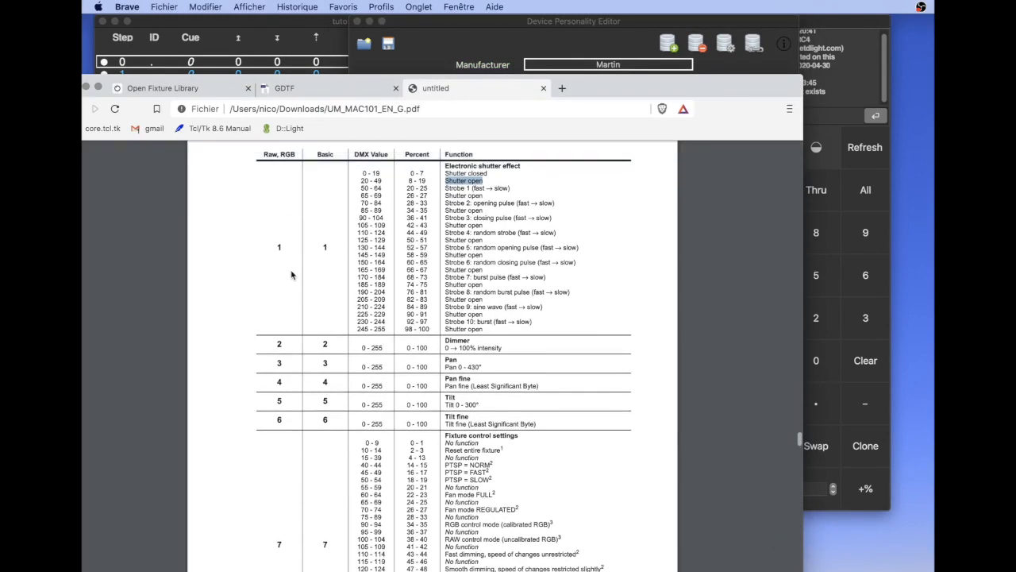
scroll(291, 275, down, 2)
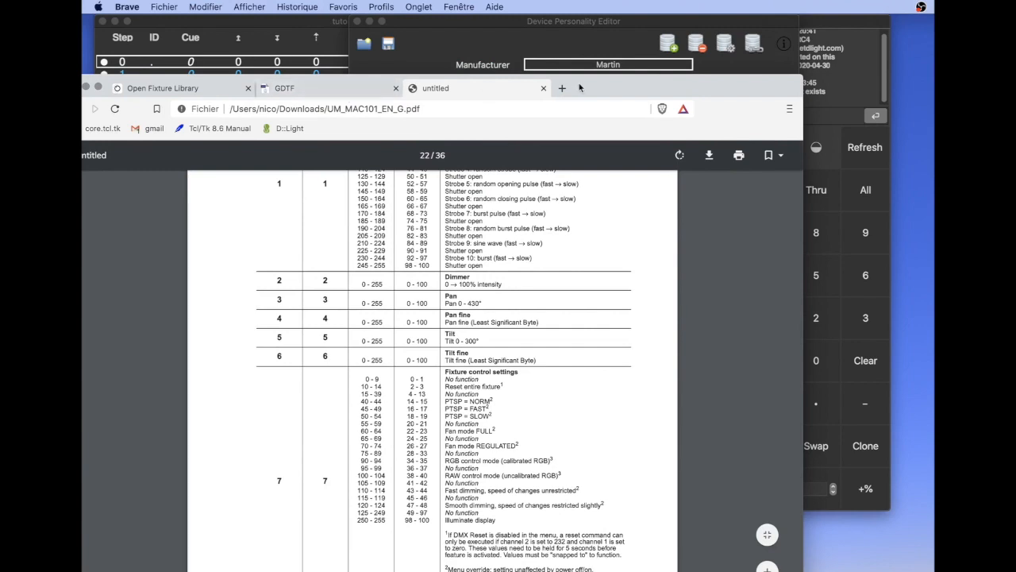
key(super+h)
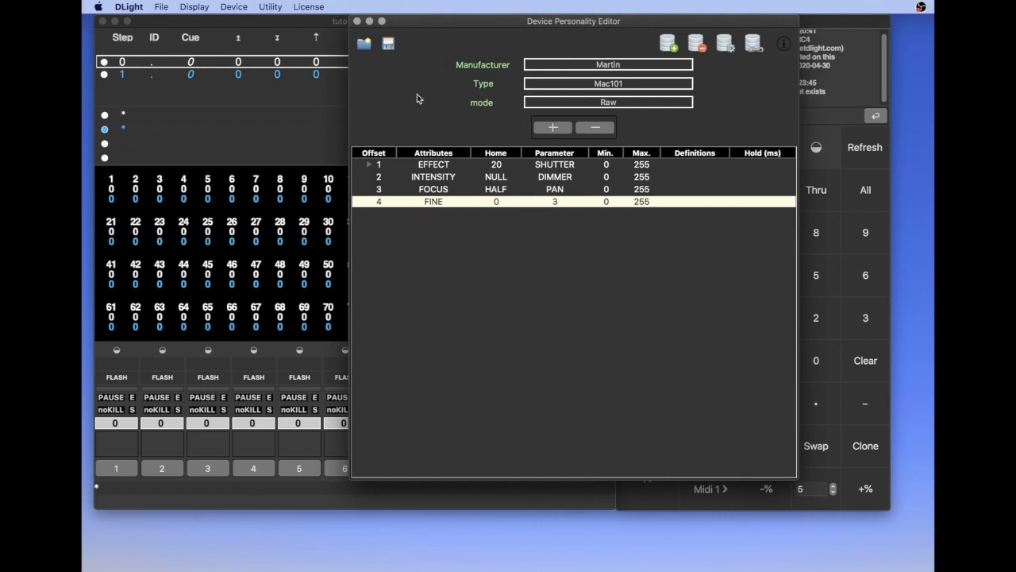
- Close the Device Personality Editor and open the Device Listing
click(356, 21)
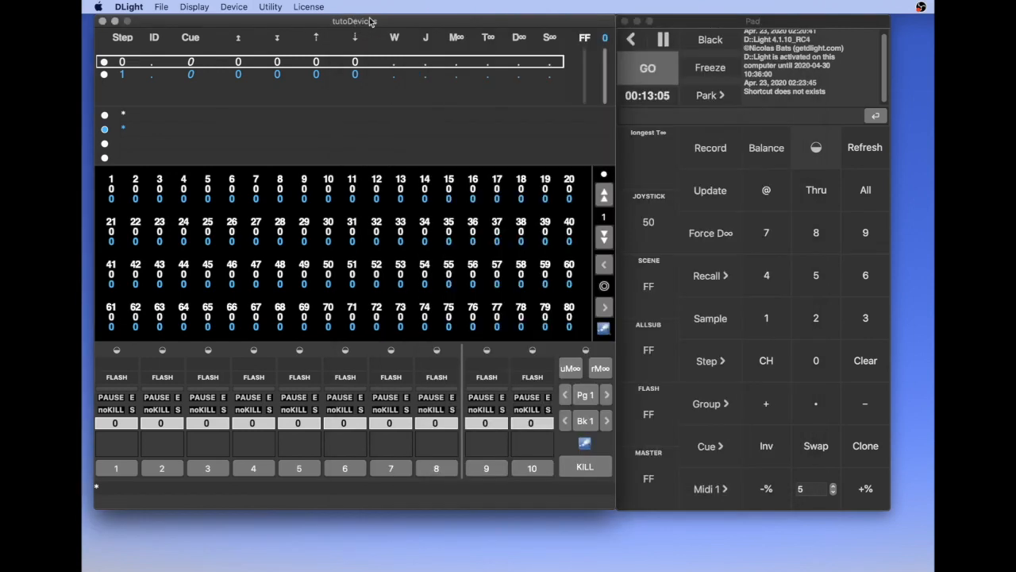
click(193, 8)
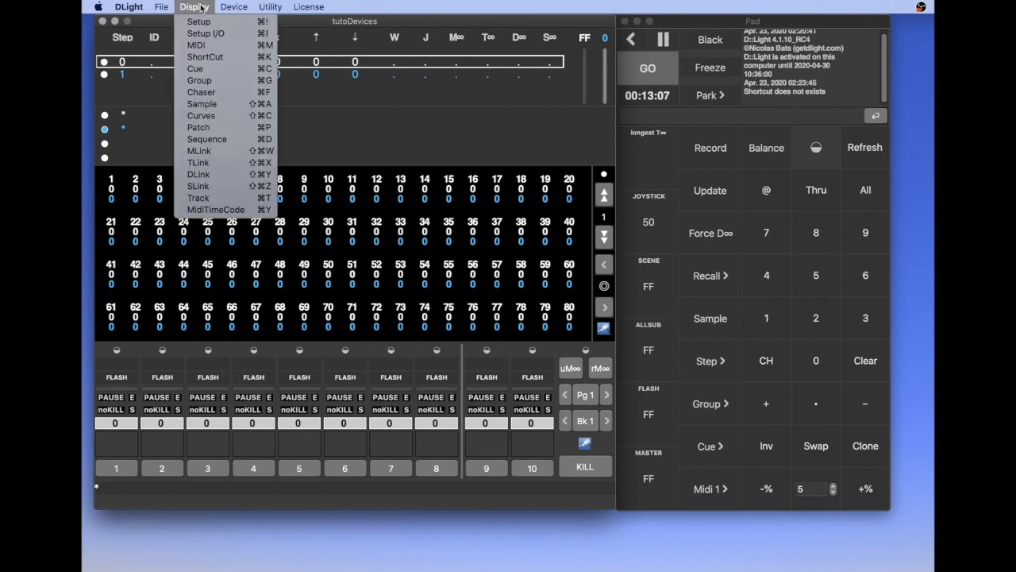
mouse_move(224, 8)
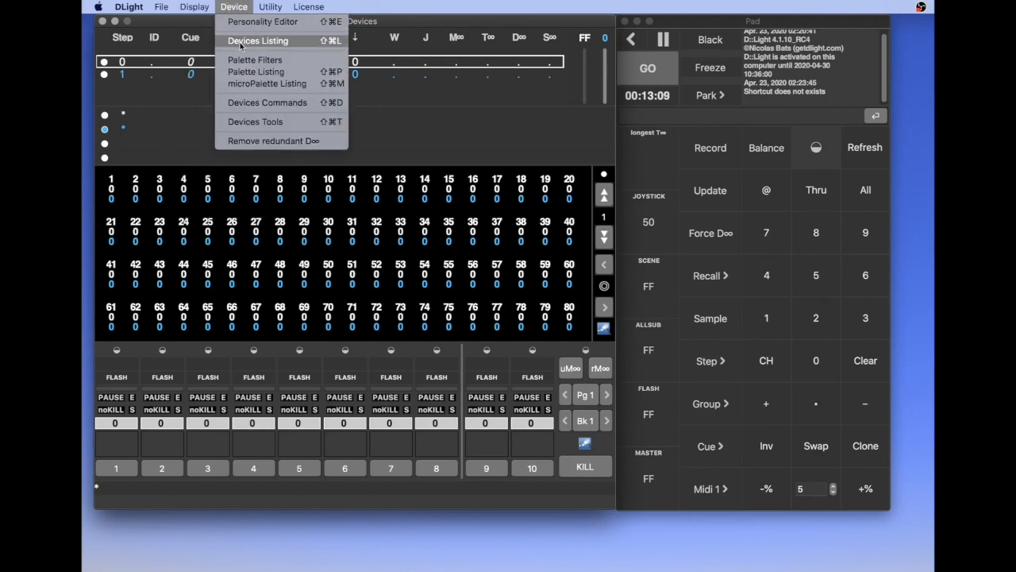
click(239, 41)
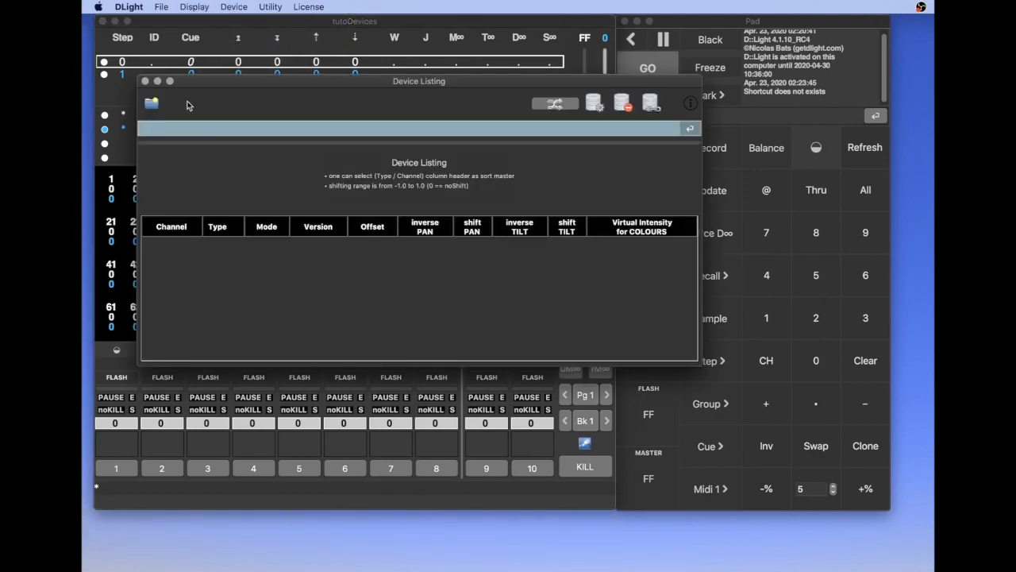
- Load the personality file "Martin_Mac101 mode RAW.dld" into the Device Listing and set the device's channel to 1
click(154, 106)
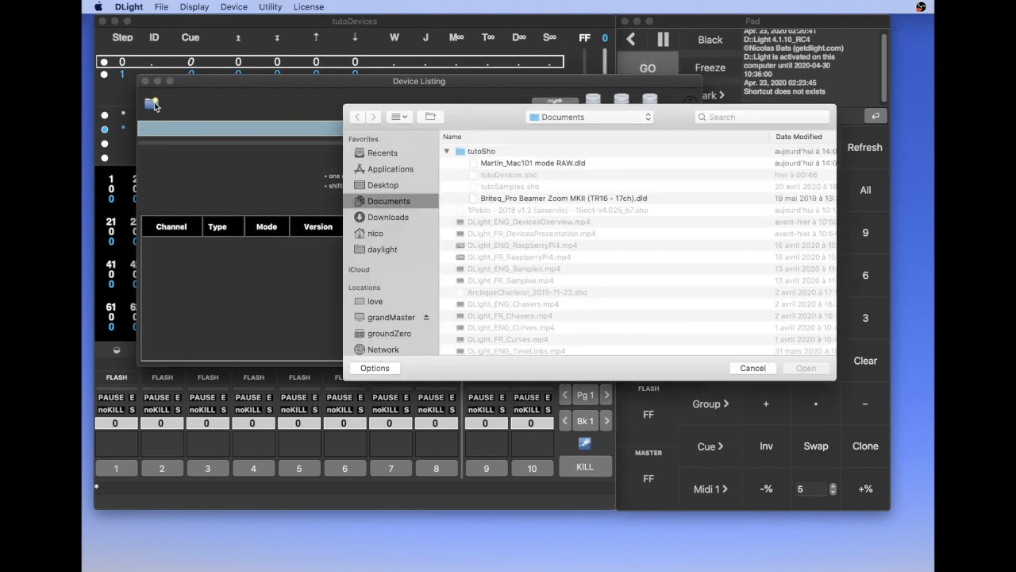
click(511, 163)
double_click(511, 162)
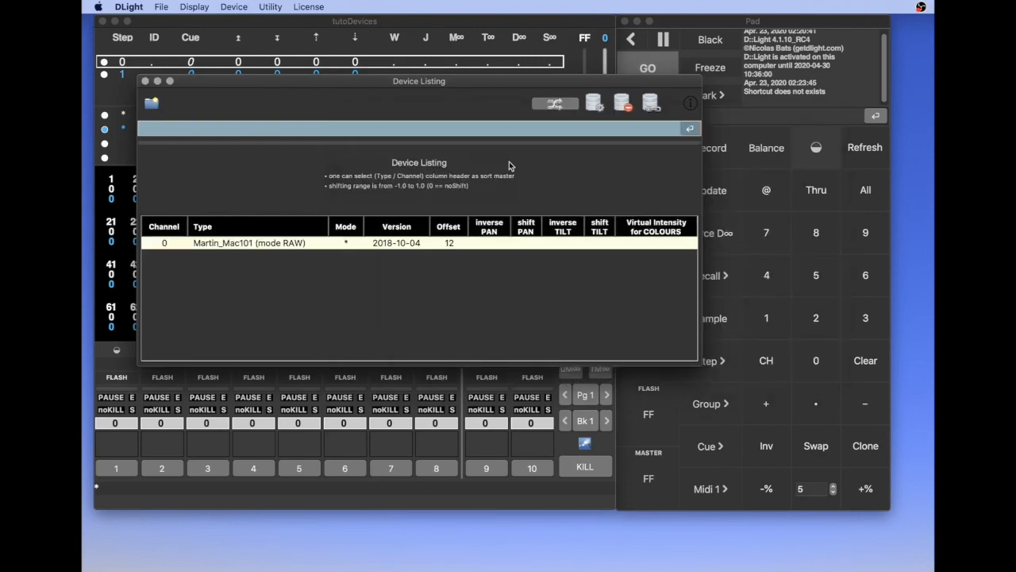
double_click(179, 244)
key(BackSpace)
key(Return)
- Open the loaded Mac101's personality, examine the offset 1 ranges and the remaining offsets, and close the editor
click(594, 104)
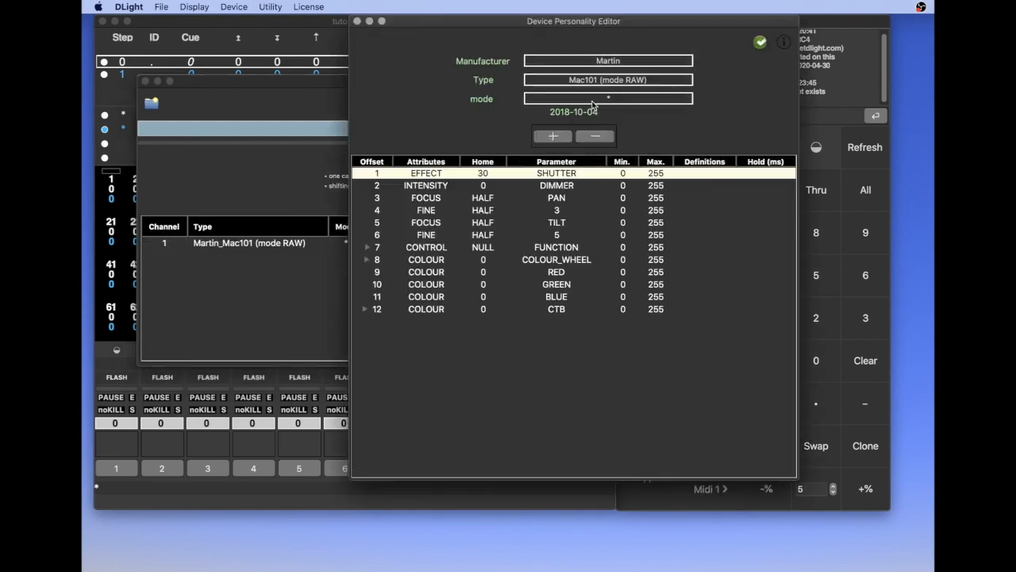
click(369, 174)
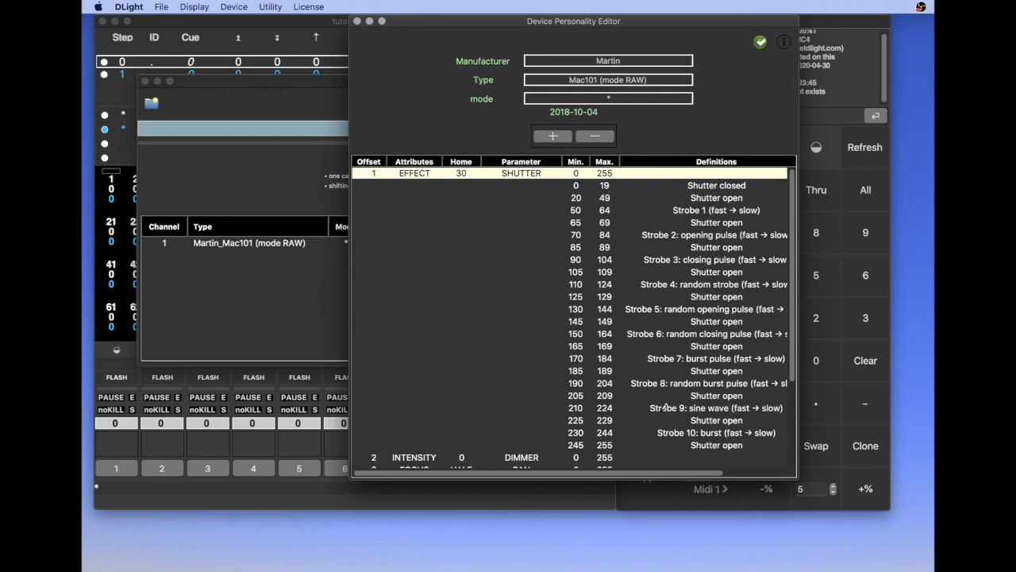
scroll(622, 408, down, 5)
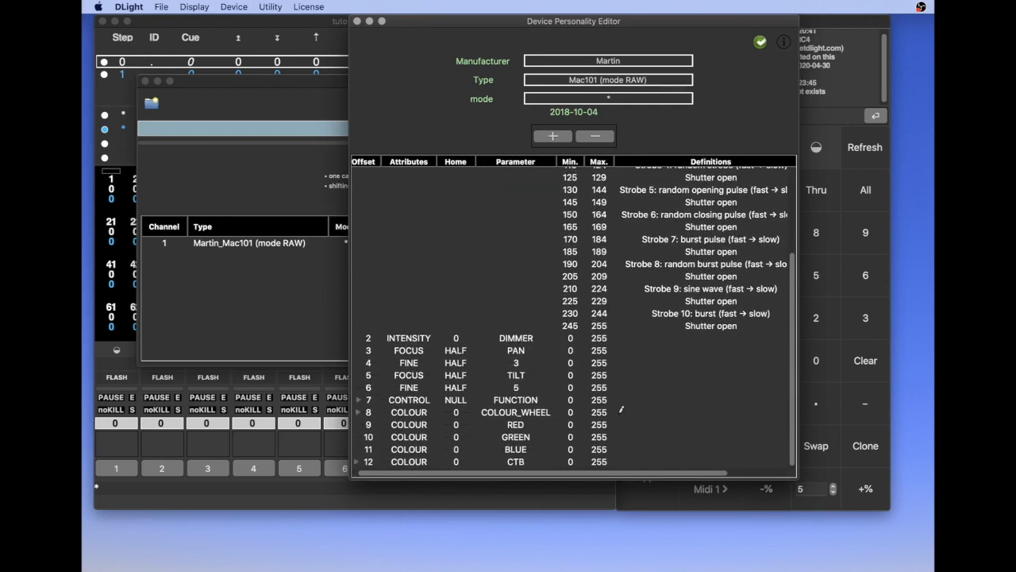
scroll(621, 410, left, 1)
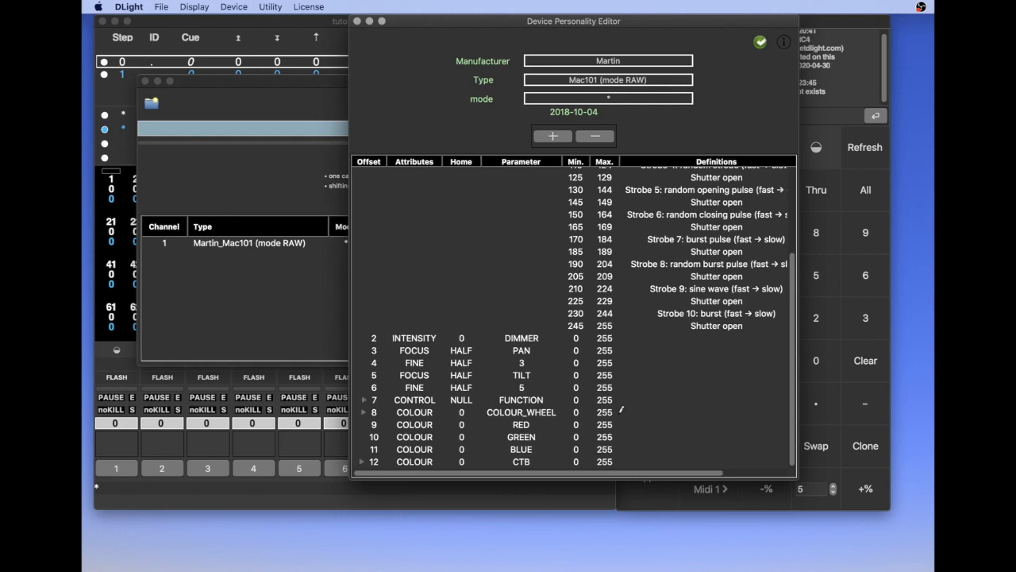
click(357, 22)
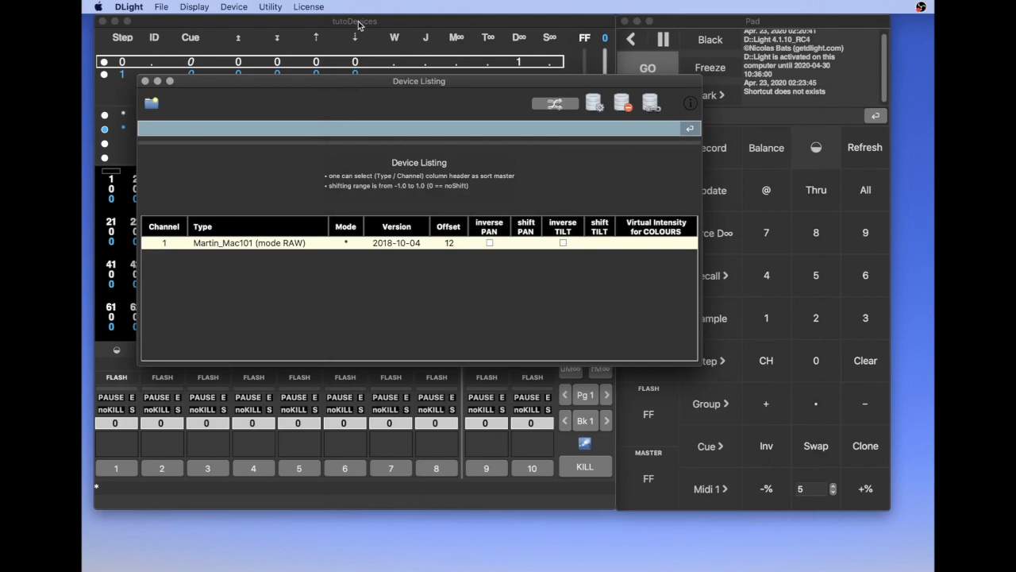